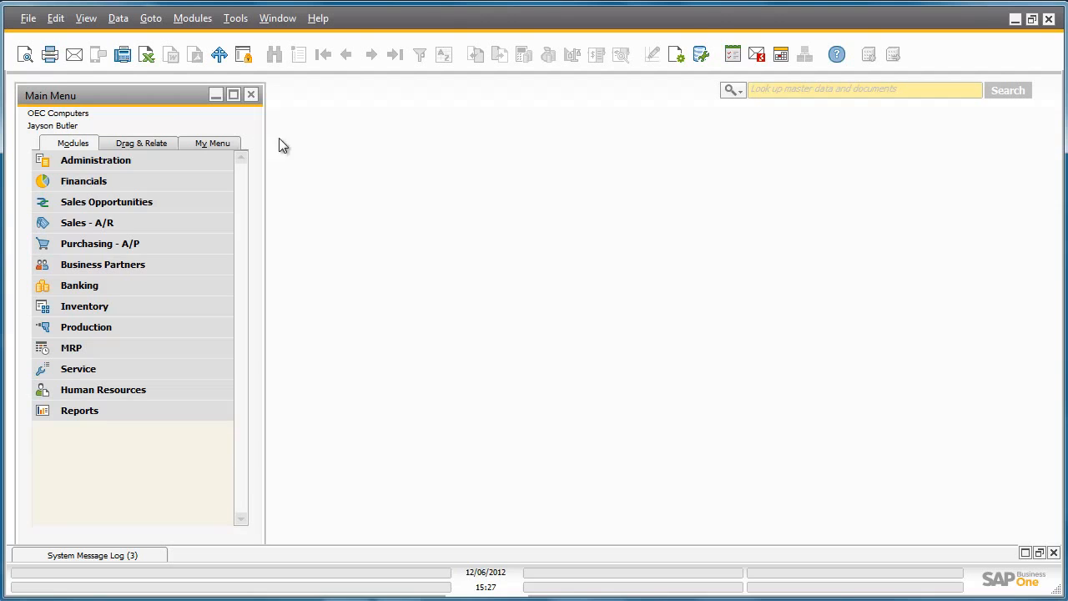
Open the Inventory Cycles setup from the inventory administration settings.
{"action": "left_click", "coordinate": [215, 159]}
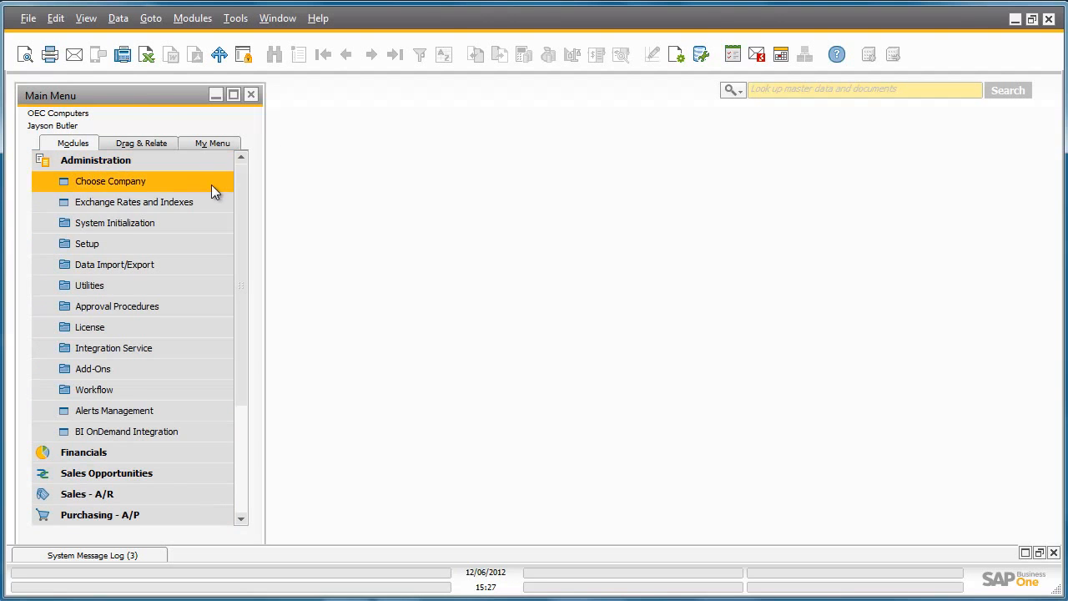
{"action": "left_click", "coordinate": [201, 242]}
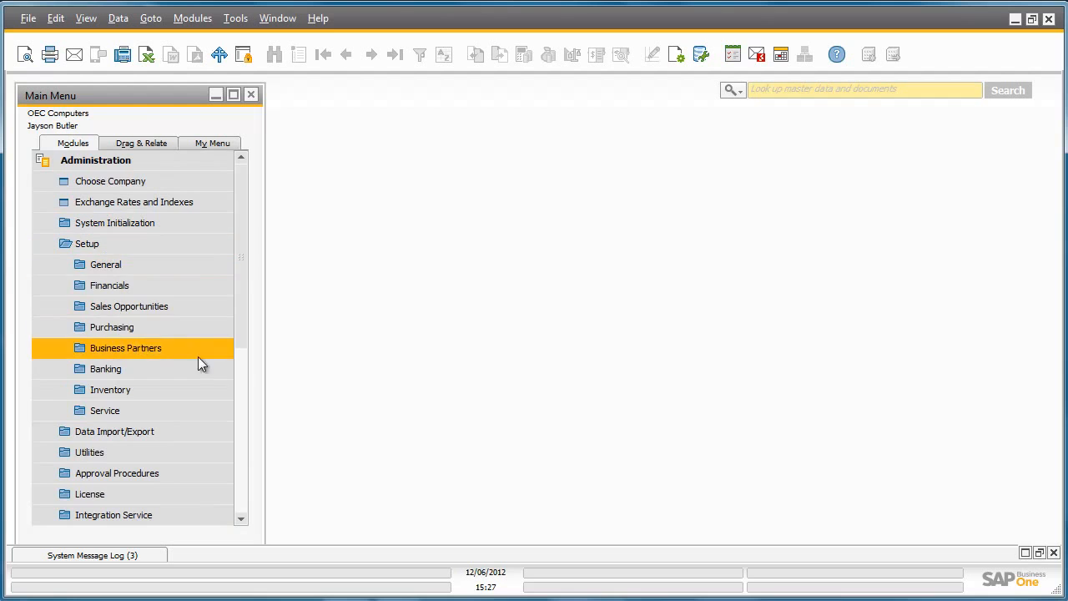
{"action": "left_click", "coordinate": [192, 388]}
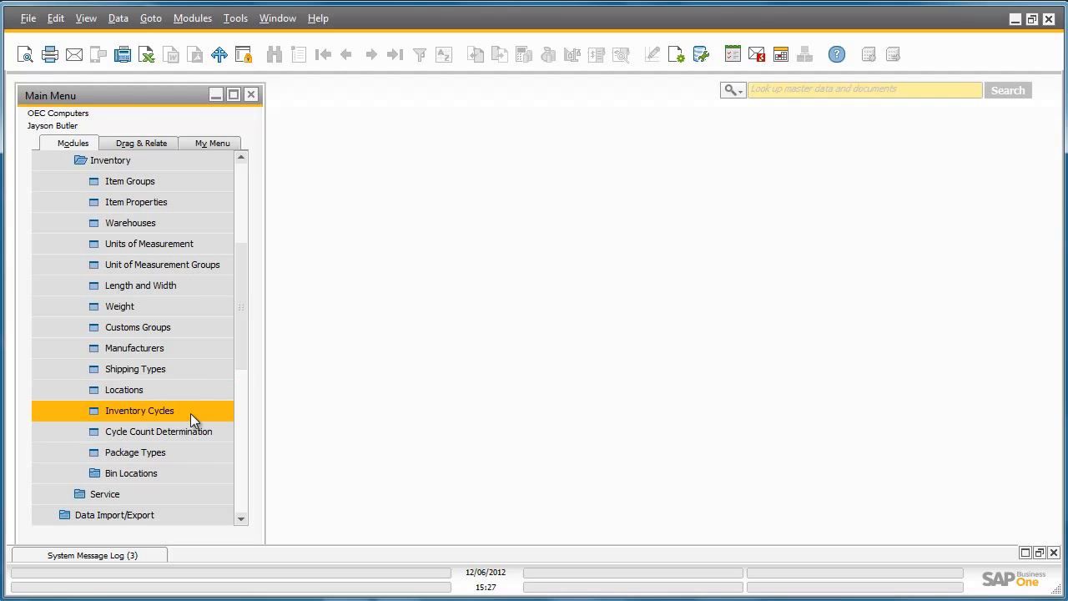
{"action": "left_click", "coordinate": [191, 412]}
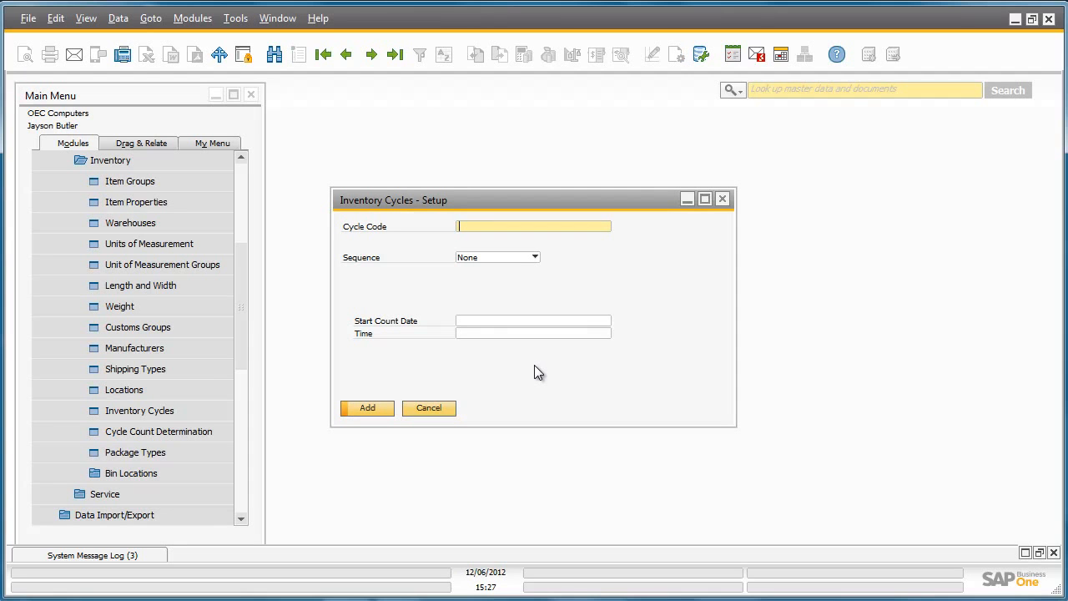
Add an inventory cycle with the code "Annual Inventory" and an Annually sequence.
{"action": "type", "text": "Annual Inventory"}
{"action": "left_click", "coordinate": [535, 255]}
{"action": "left_click", "coordinate": [530, 304]}
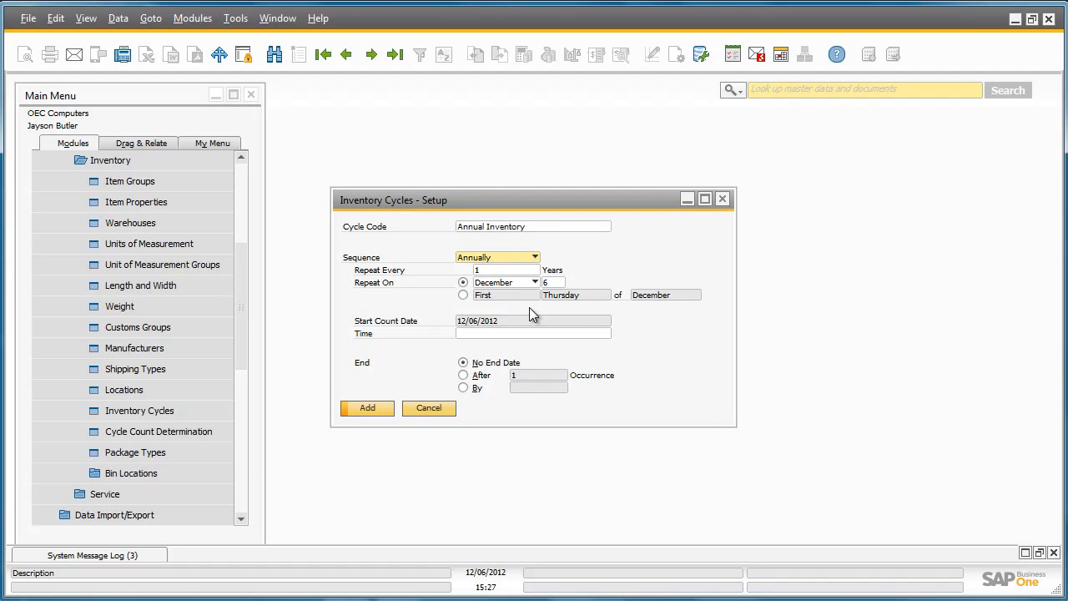
{"action": "left_click", "coordinate": [376, 408]}
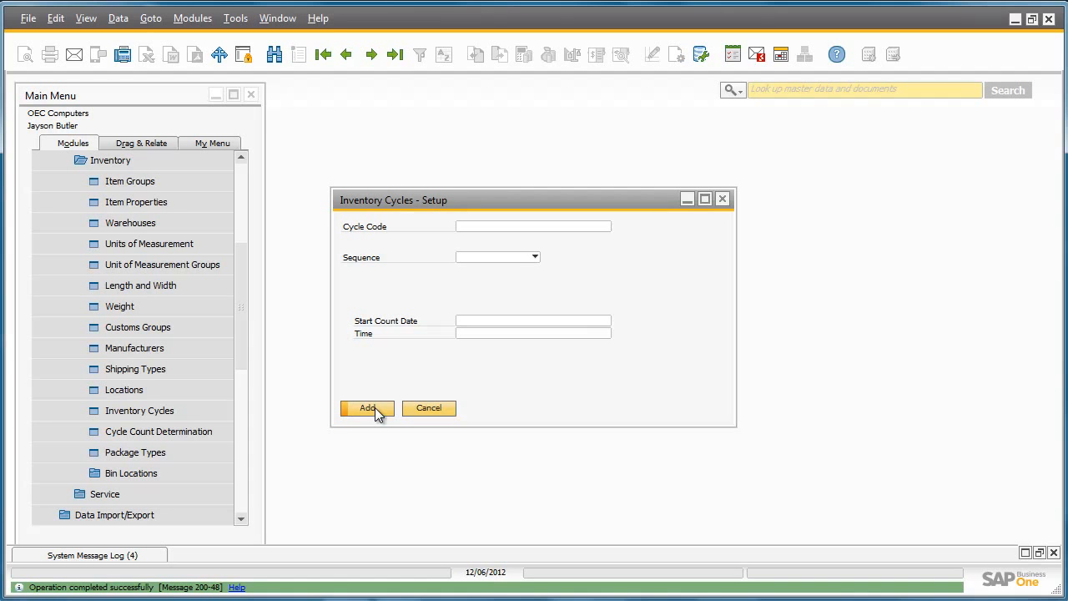
In the cycle count determination for warehouse 01, assign Annual Inventory to the Rainbow Printers item group, including its existing items.
{"action": "left_click", "coordinate": [225, 428]}
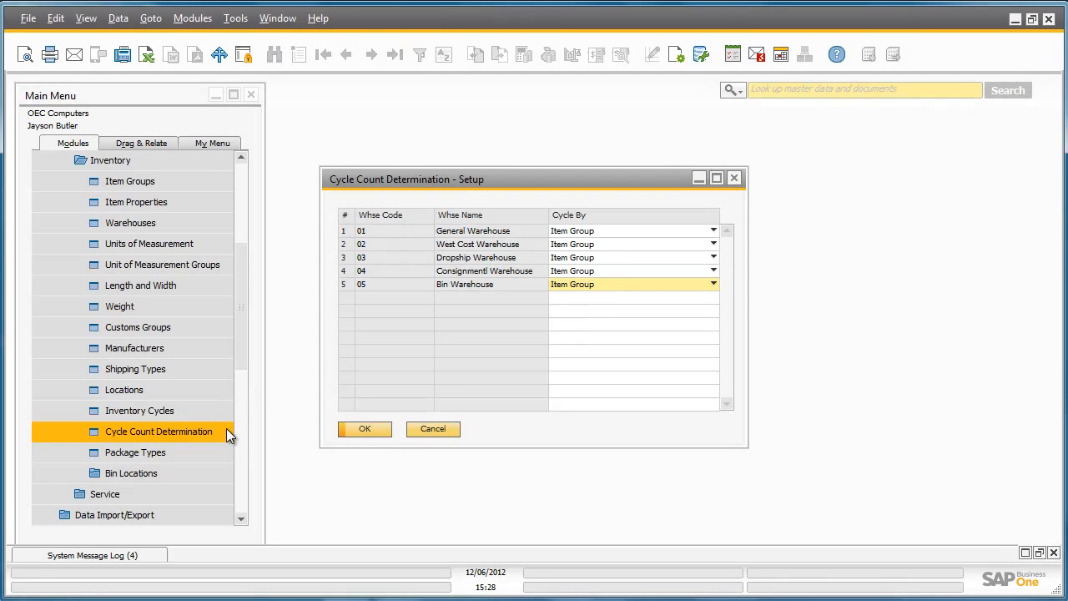
{"action": "double_click", "coordinate": [343, 233]}
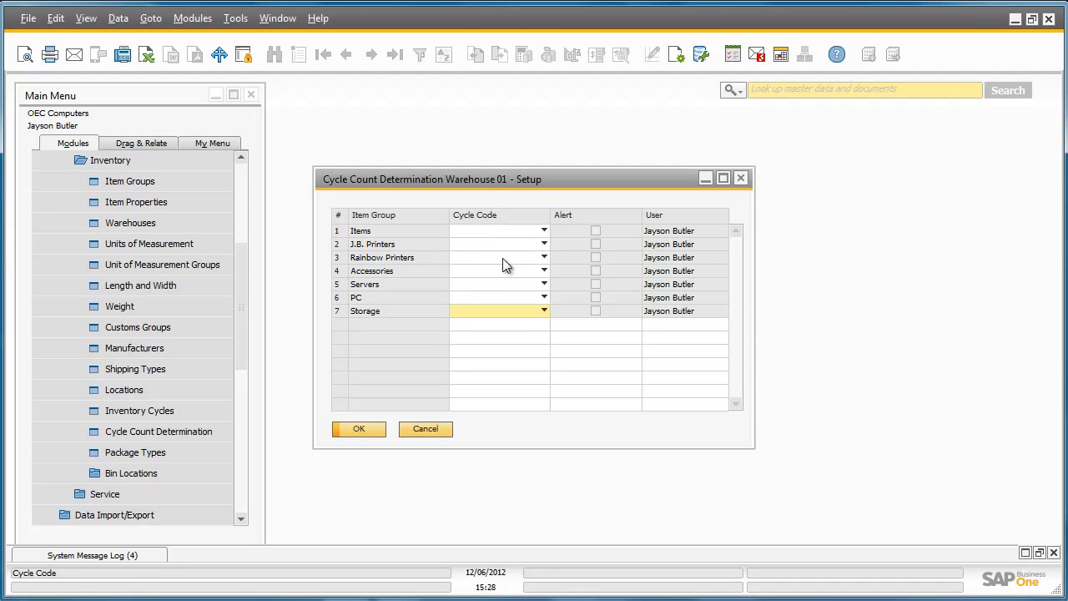
{"action": "left_click", "coordinate": [543, 257]}
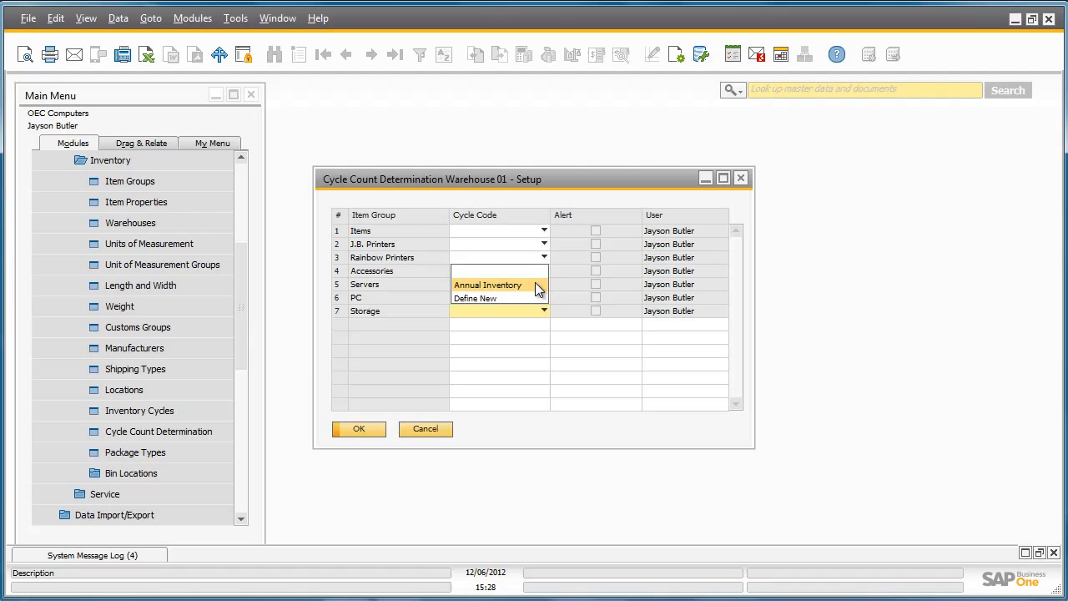
{"action": "left_click", "coordinate": [535, 284]}
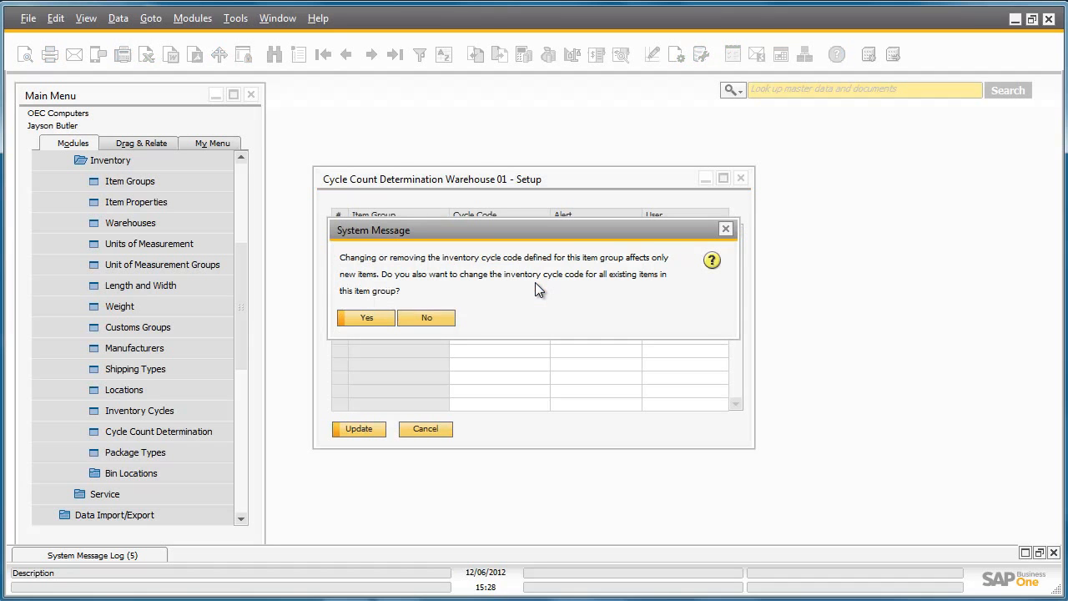
{"action": "left_click", "coordinate": [375, 318]}
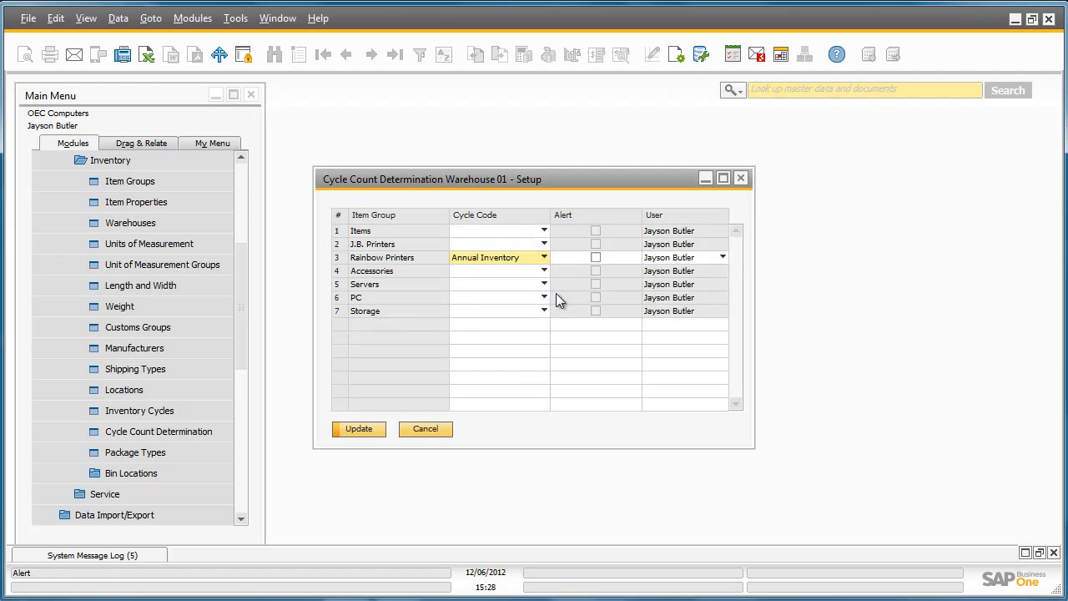
Enable the alert for the Rainbow Printers item group and save the cycle count determination.
{"action": "left_click", "coordinate": [596, 257]}
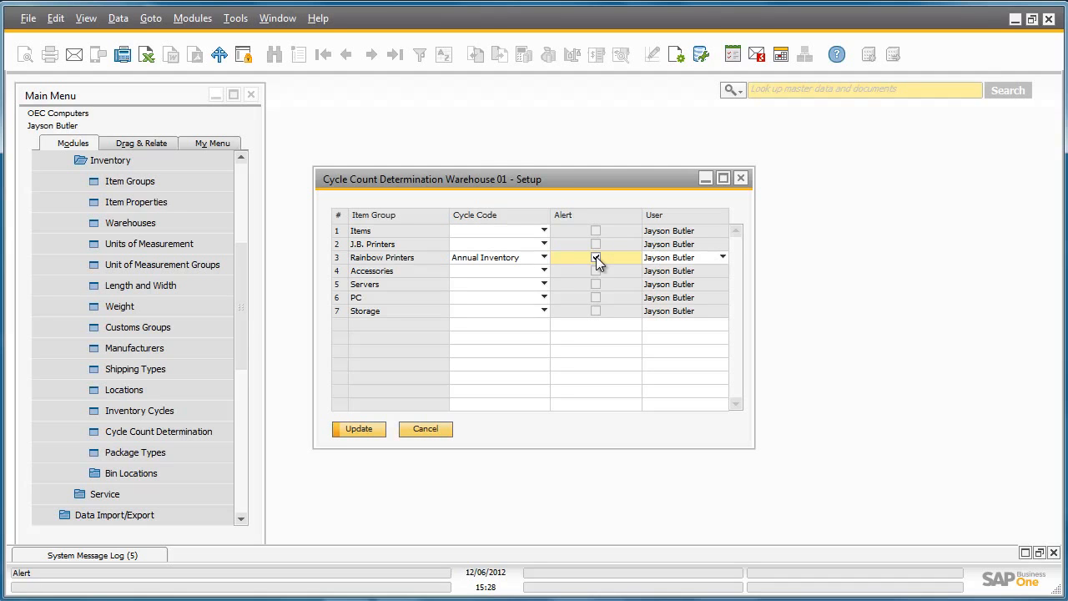
{"action": "left_click", "coordinate": [380, 429]}
{"action": "left_click", "coordinate": [374, 426]}
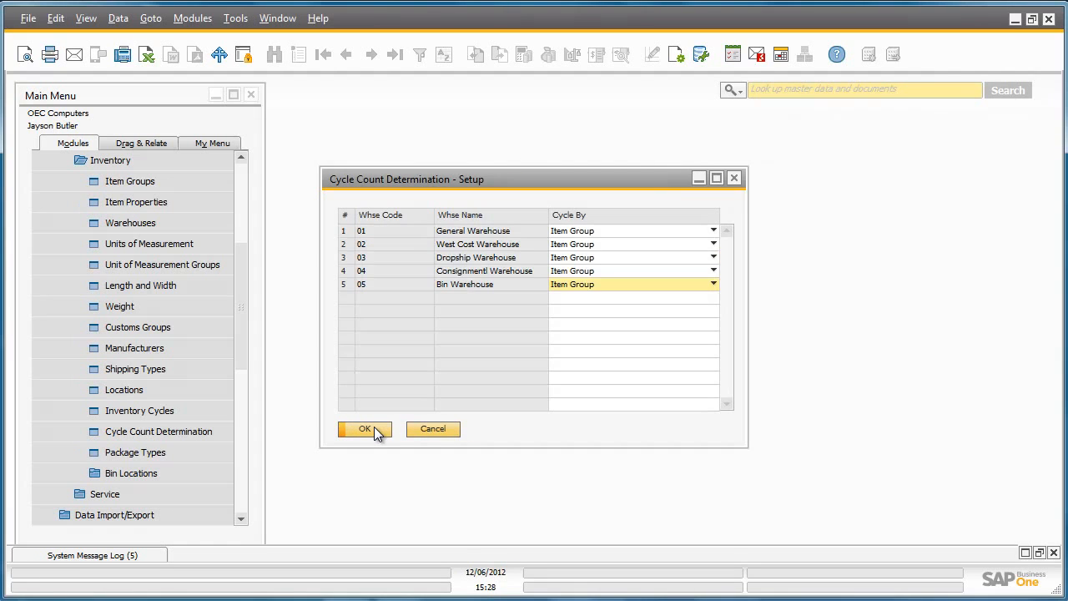
{"action": "left_click", "coordinate": [374, 427]}
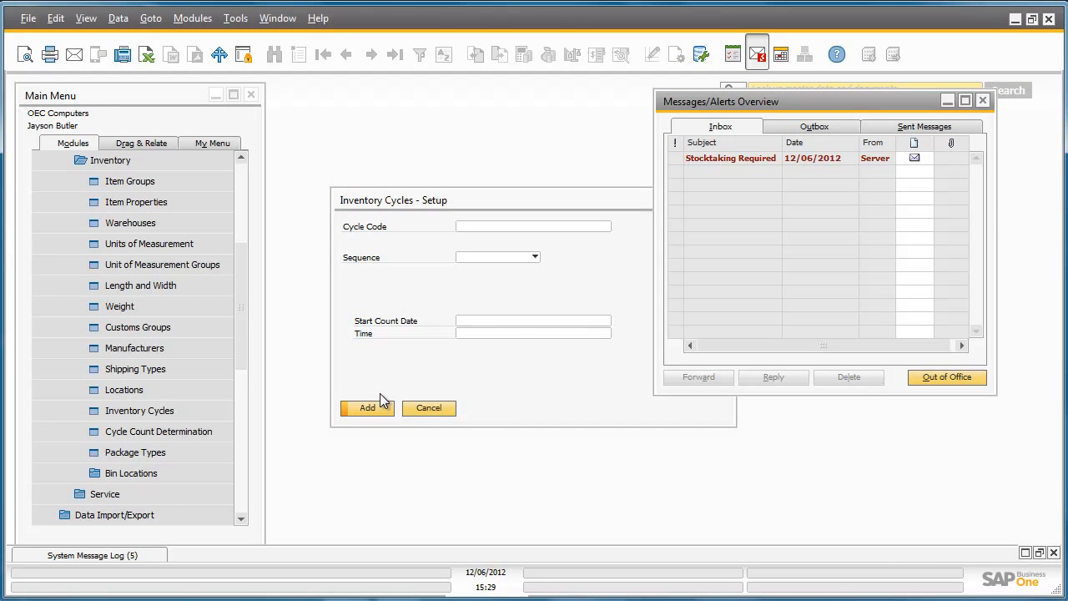
Open the Stocktaking Required alert and start a maximized inventory counting for item A00006, Rainbow 1200 Laser Series.
{"action": "left_click", "coordinate": [741, 160]}
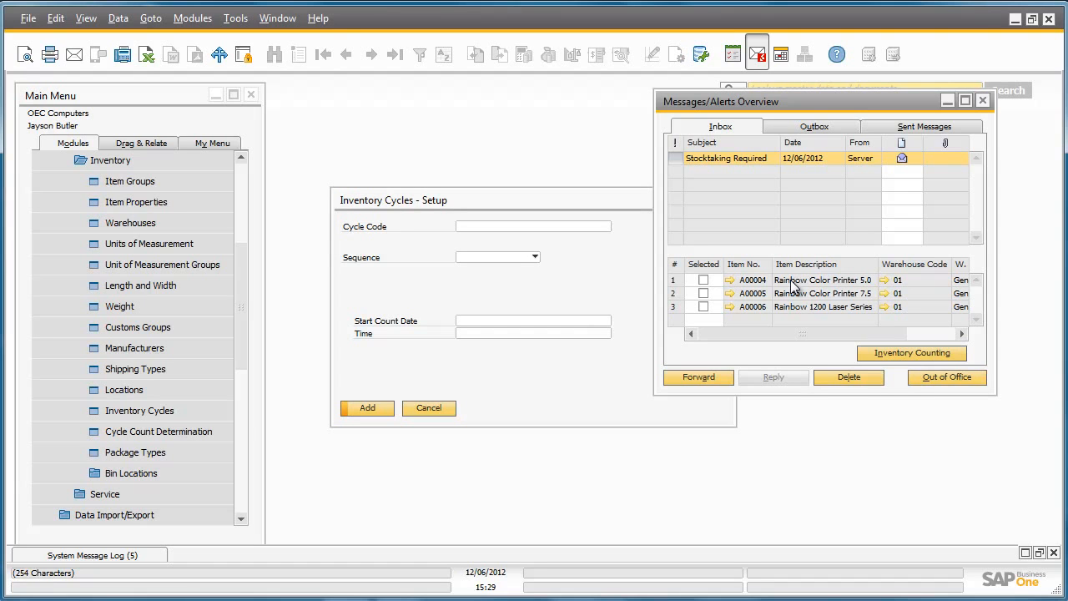
{"action": "left_click", "coordinate": [704, 307]}
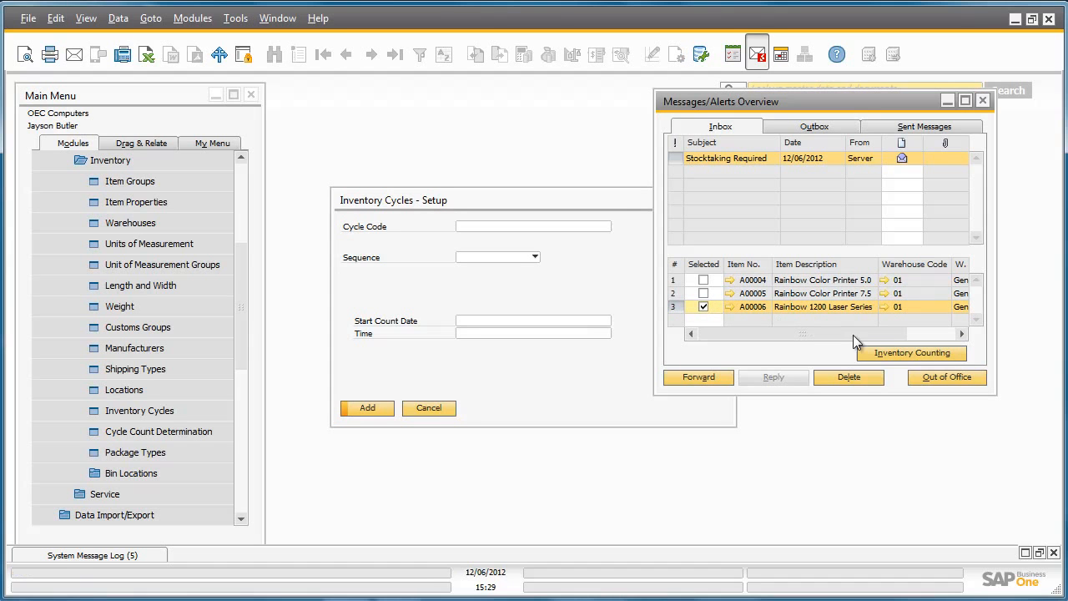
{"action": "left_click", "coordinate": [908, 348]}
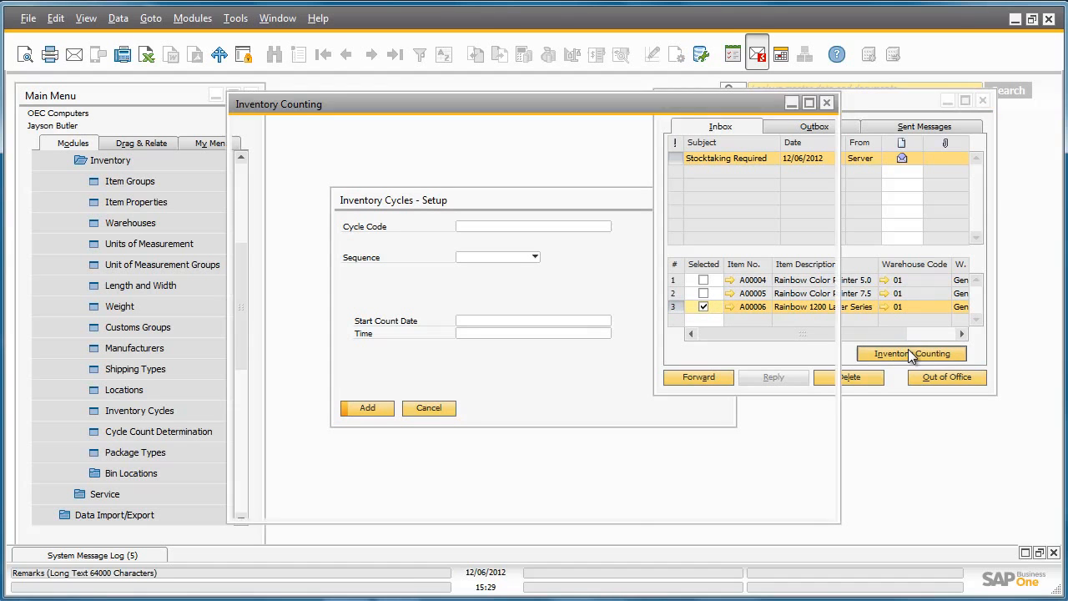
{"action": "left_click", "coordinate": [809, 103]}
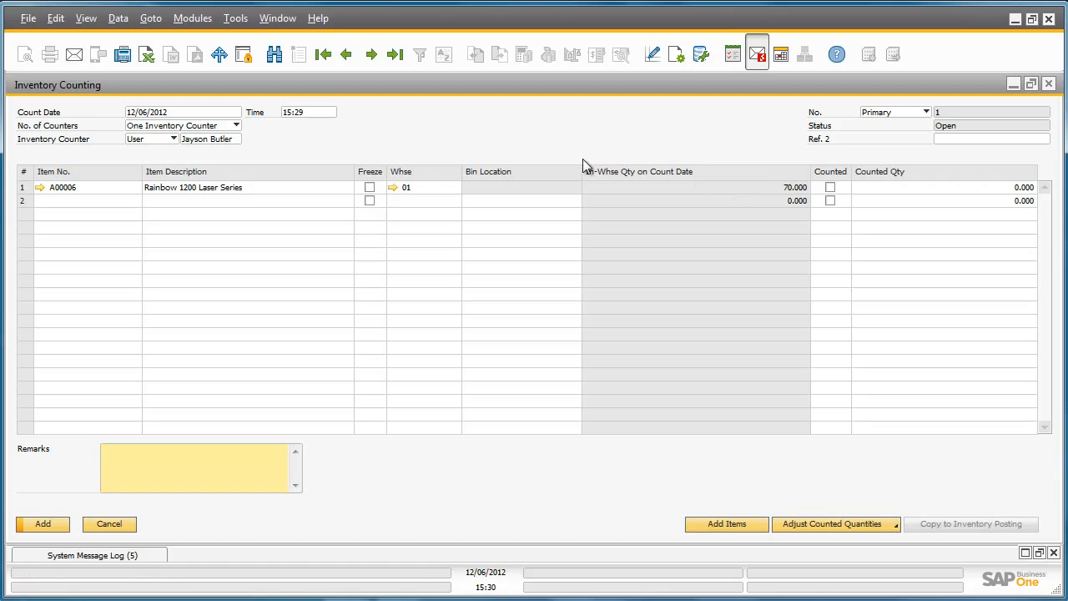
Set the counting to Two Inventory Counters and assign a Purchase department user as the second counter.
{"action": "left_click", "coordinate": [236, 125]}
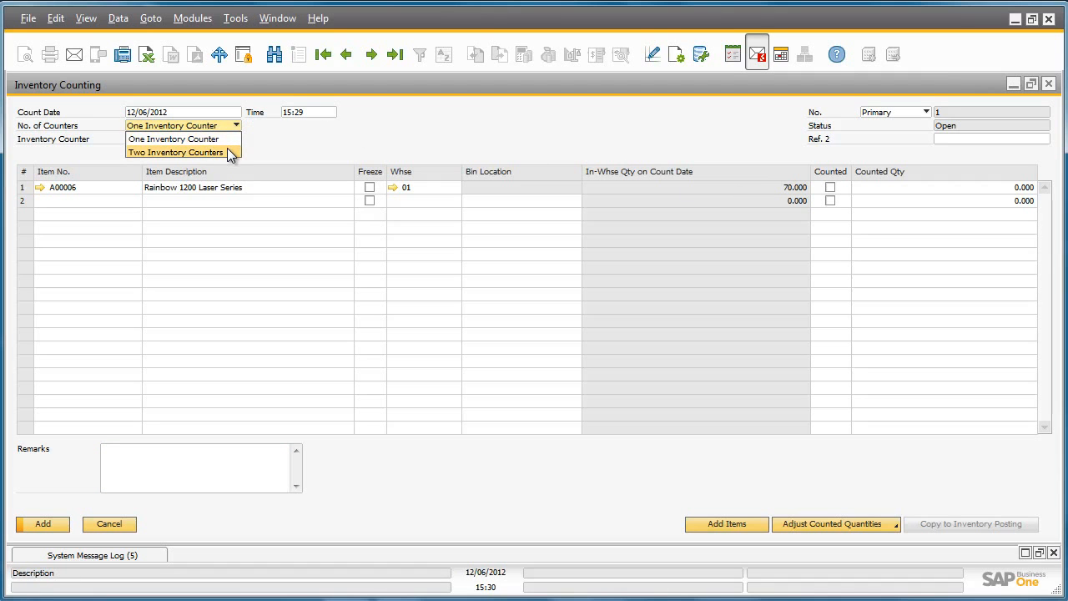
{"action": "left_click", "coordinate": [231, 153]}
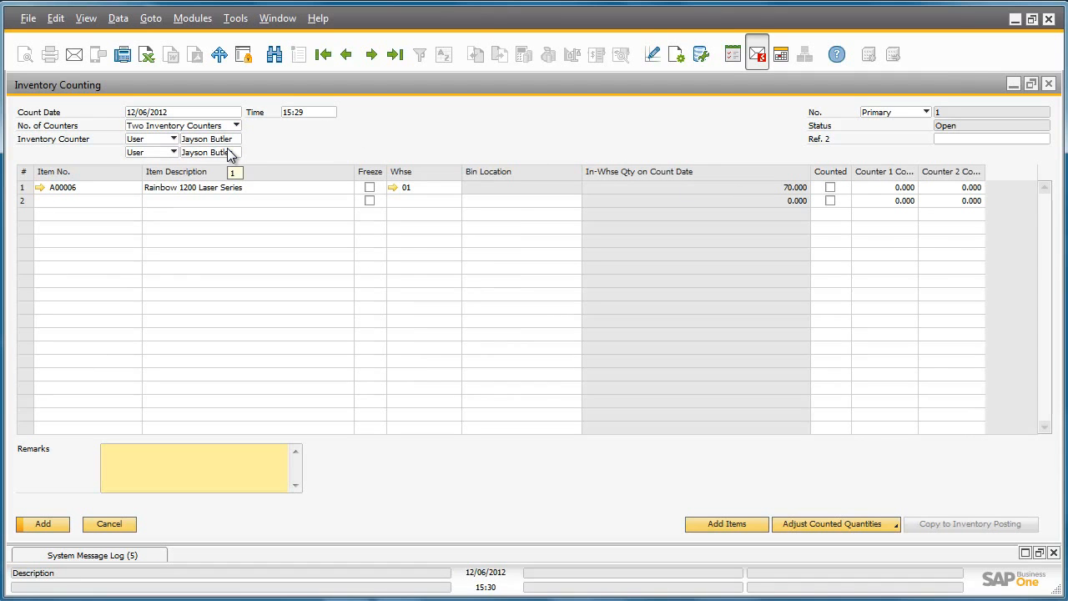
{"action": "left_click", "coordinate": [229, 150]}
{"action": "left_click", "coordinate": [237, 152]}
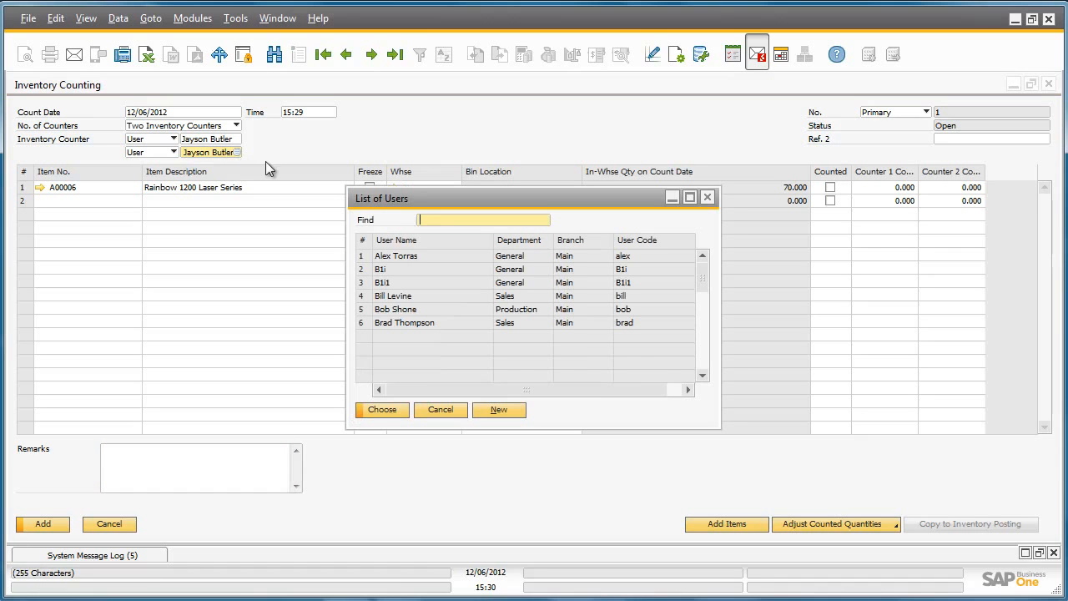
{"action": "type", "text": "Fred"}
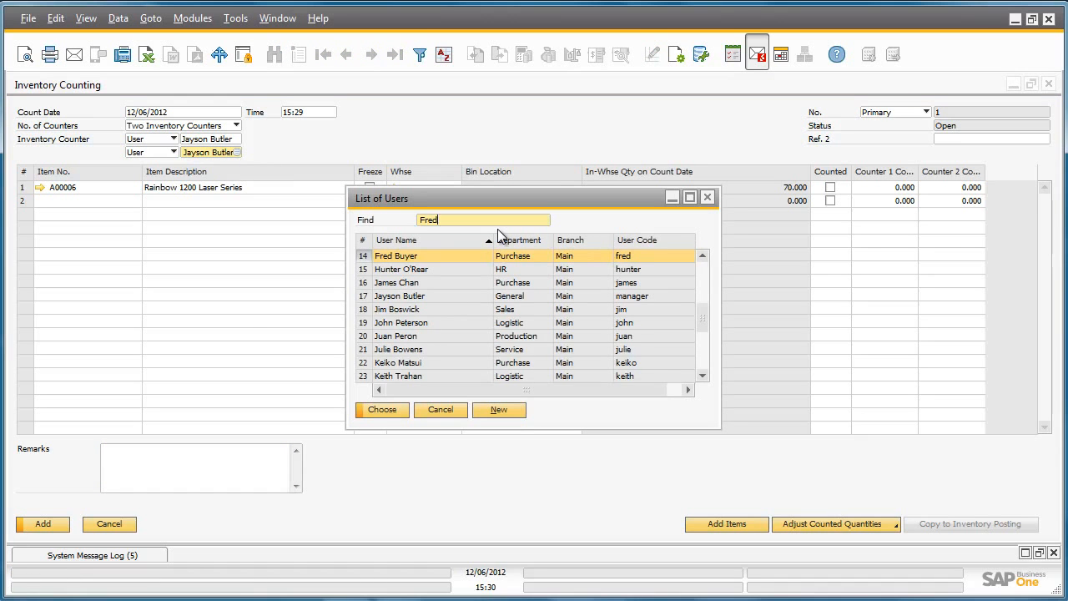
{"action": "left_click", "coordinate": [400, 411]}
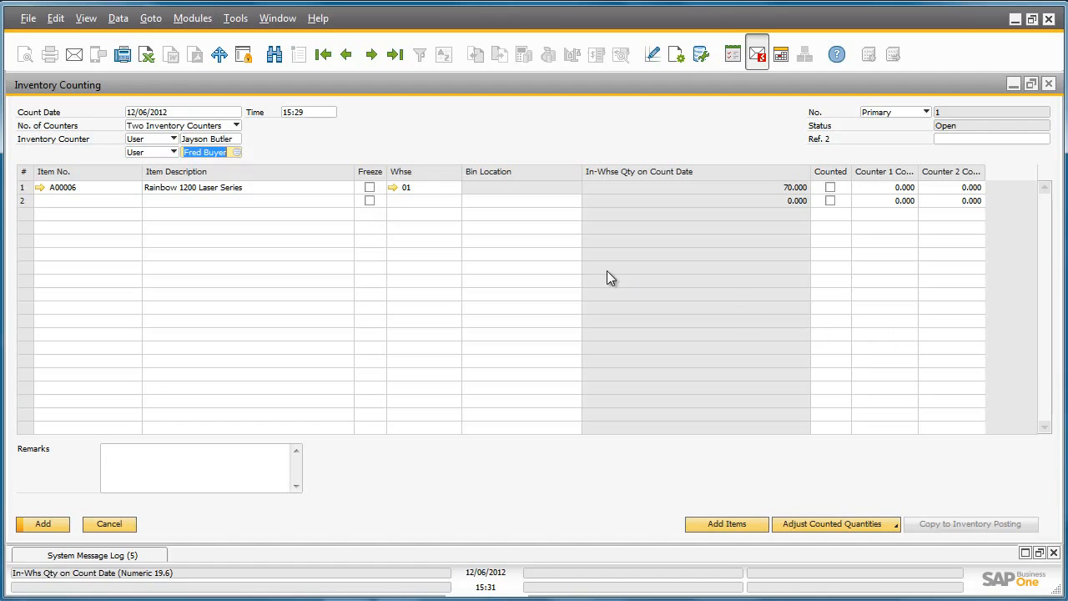
Freeze item A00006 for the count and add the inventory counting document.
{"action": "left_click", "coordinate": [369, 188]}
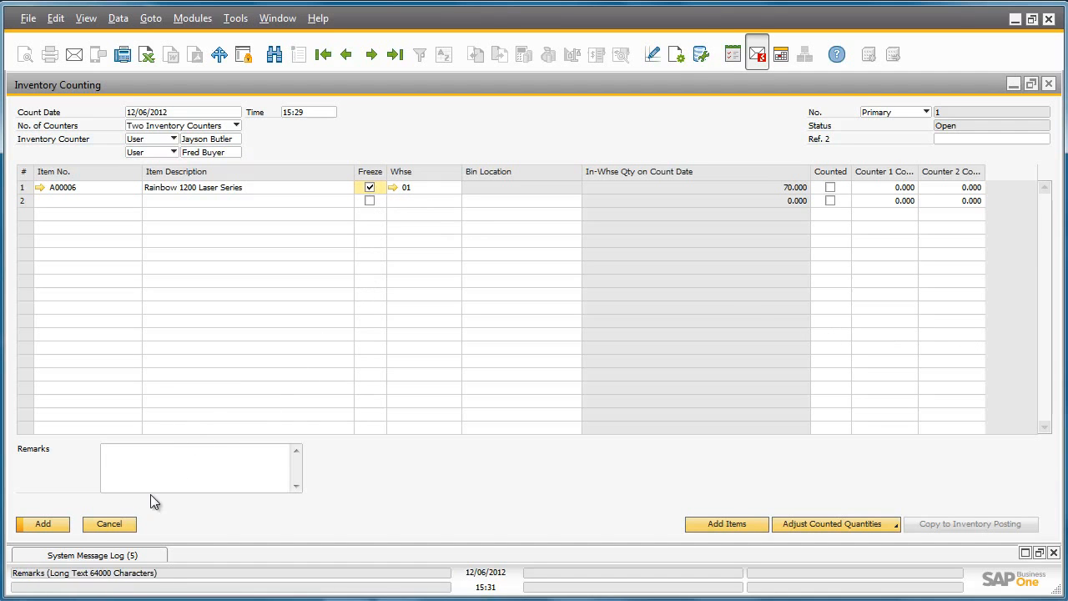
{"action": "left_click", "coordinate": [44, 524]}
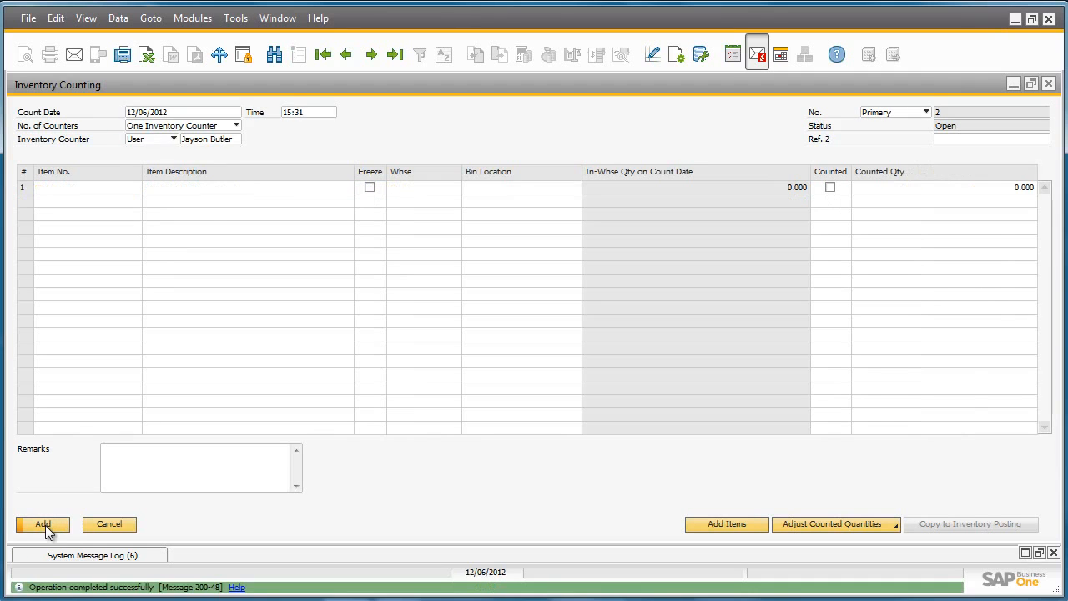
Preview the last inventory counting document's printout with in-warehouse quantities for both counters, and close the report and document.
{"action": "left_click", "coordinate": [395, 55]}
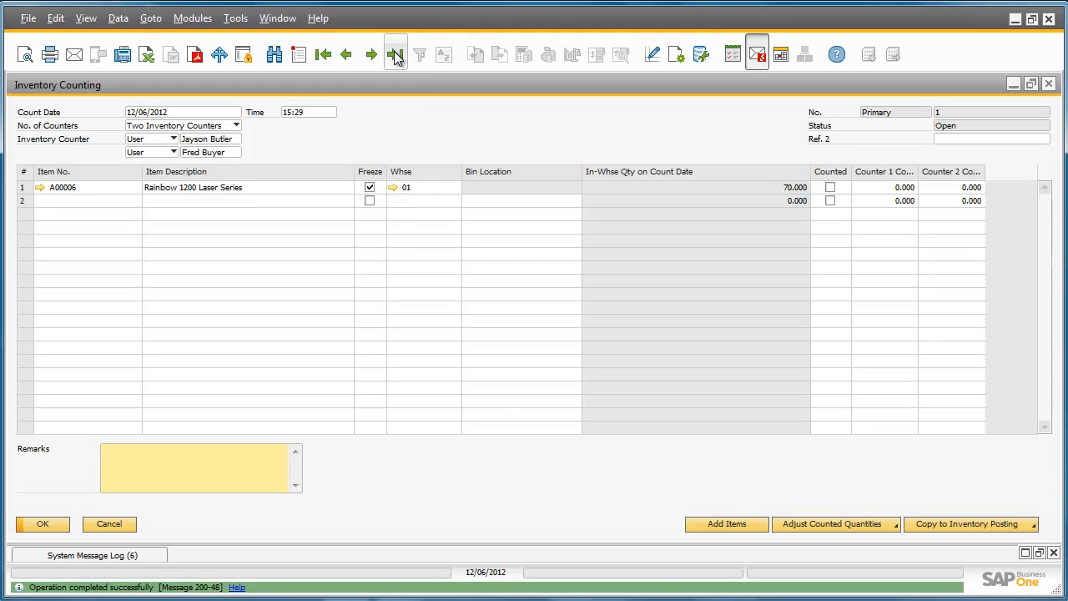
{"action": "left_click", "coordinate": [26, 55]}
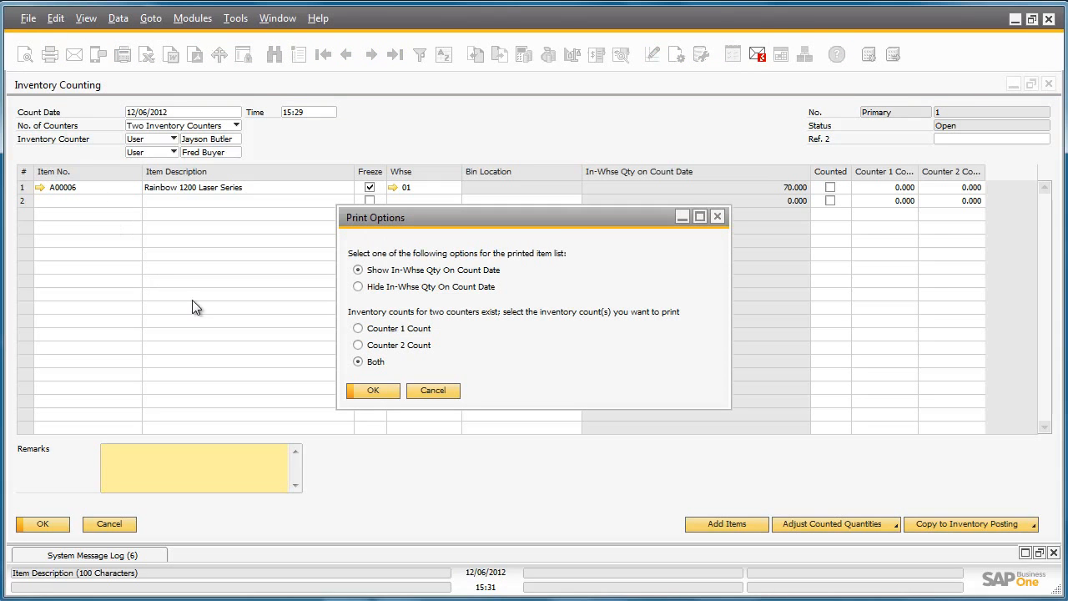
{"action": "left_click", "coordinate": [391, 396]}
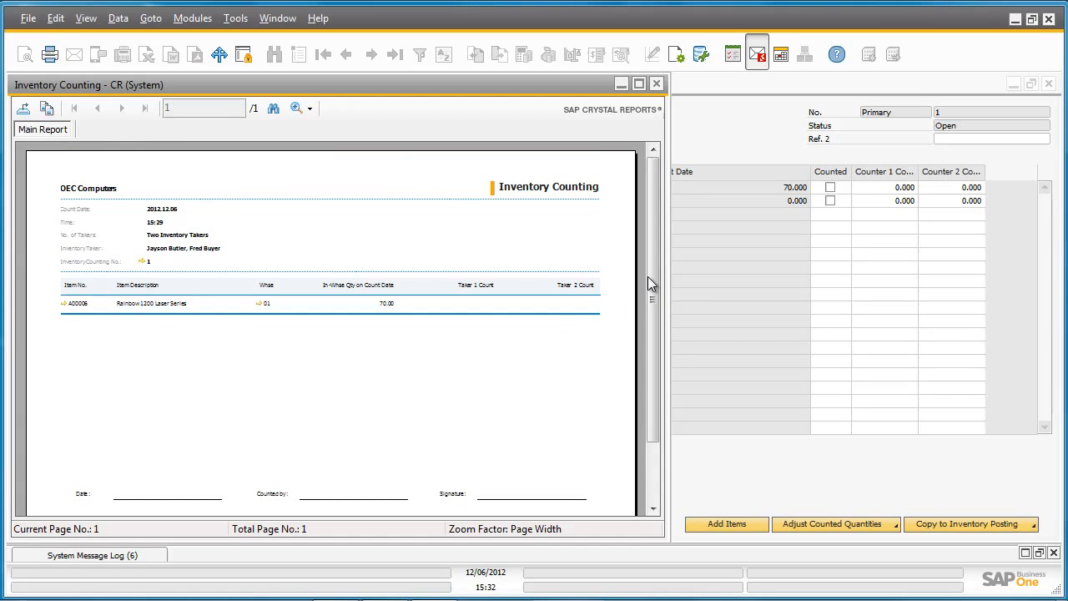
{"action": "scroll", "coordinate": [652, 277], "scroll_direction": "down", "scroll_amount": 1}
{"action": "left_click_drag", "start_coordinate": [651, 270], "coordinate": [655, 246]}
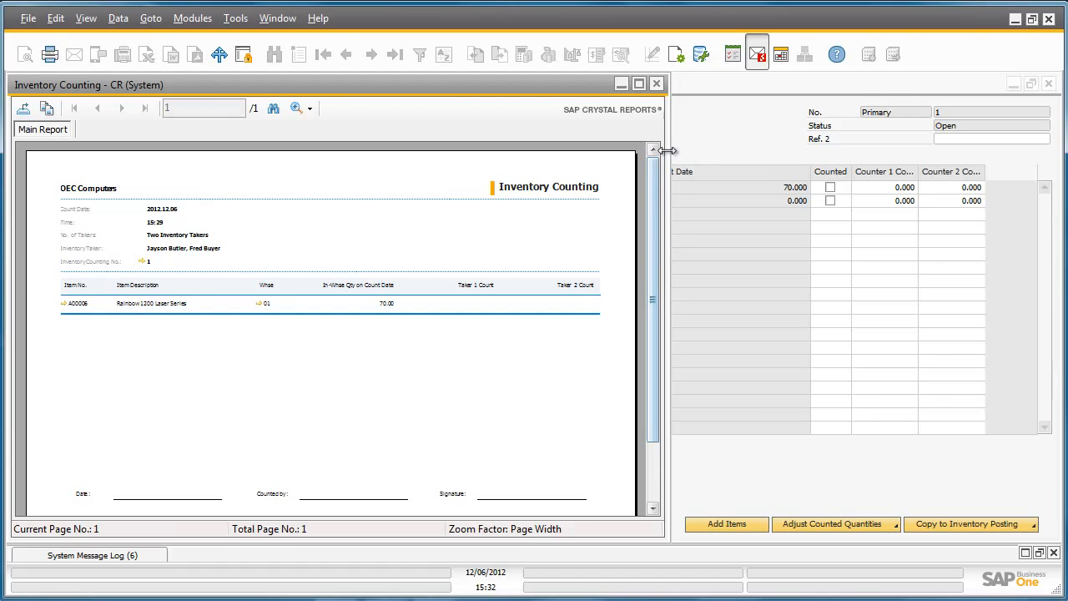
{"action": "left_click", "coordinate": [659, 84]}
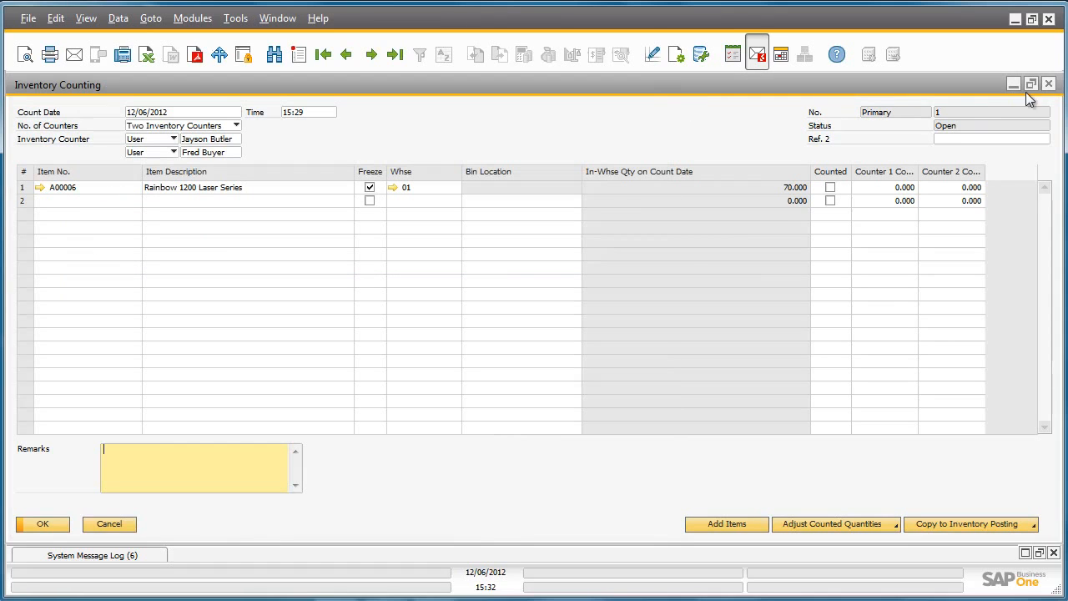
{"action": "left_click", "coordinate": [1049, 85]}
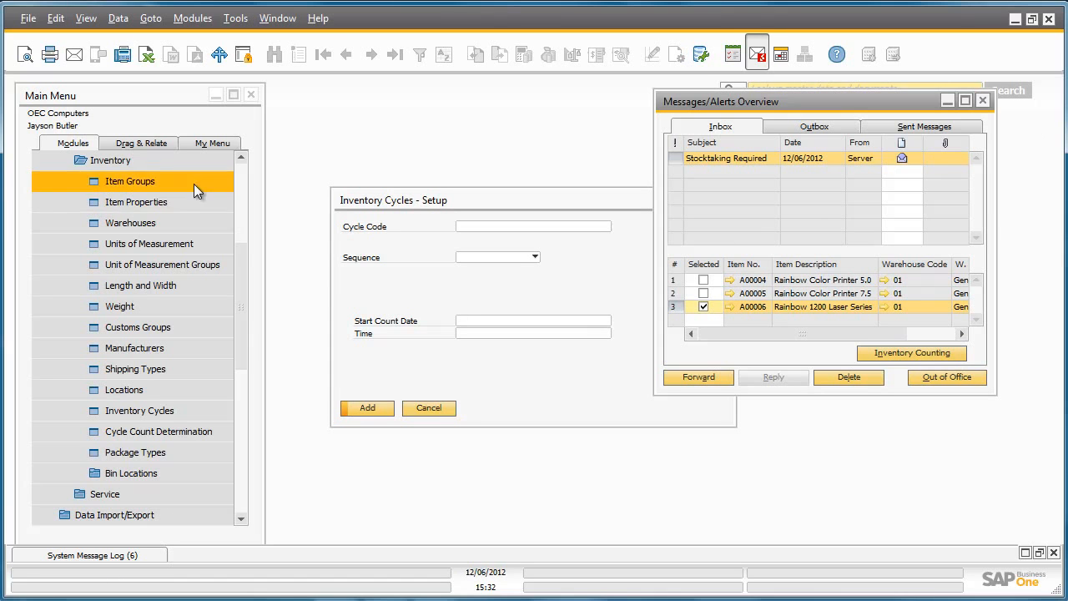
Open the Inventory Counting form again from the inventory transactions.
{"action": "left_click", "coordinate": [181, 161]}
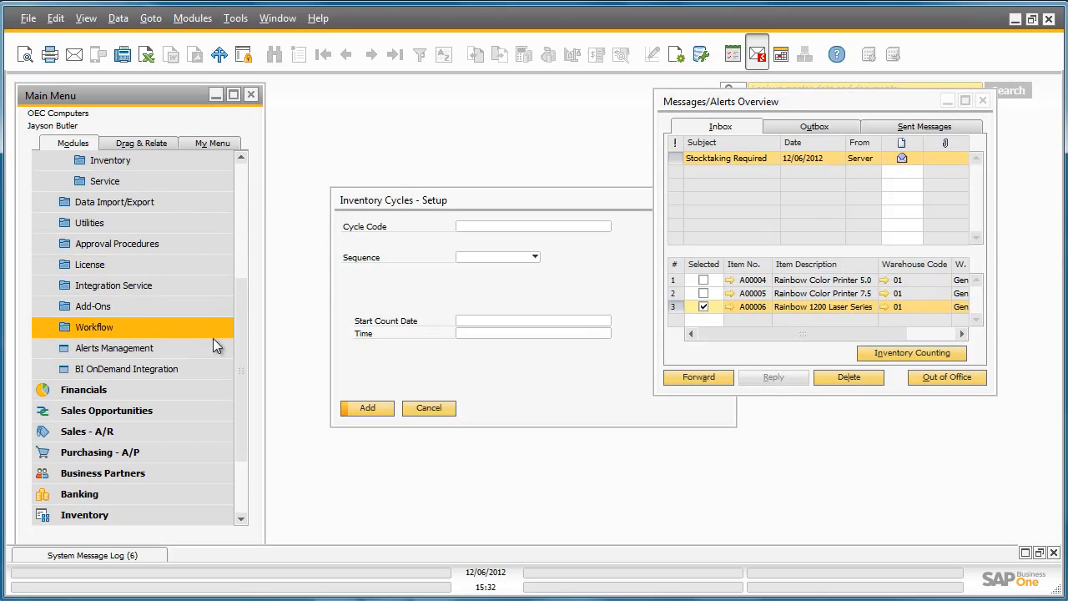
{"action": "left_click", "coordinate": [181, 511]}
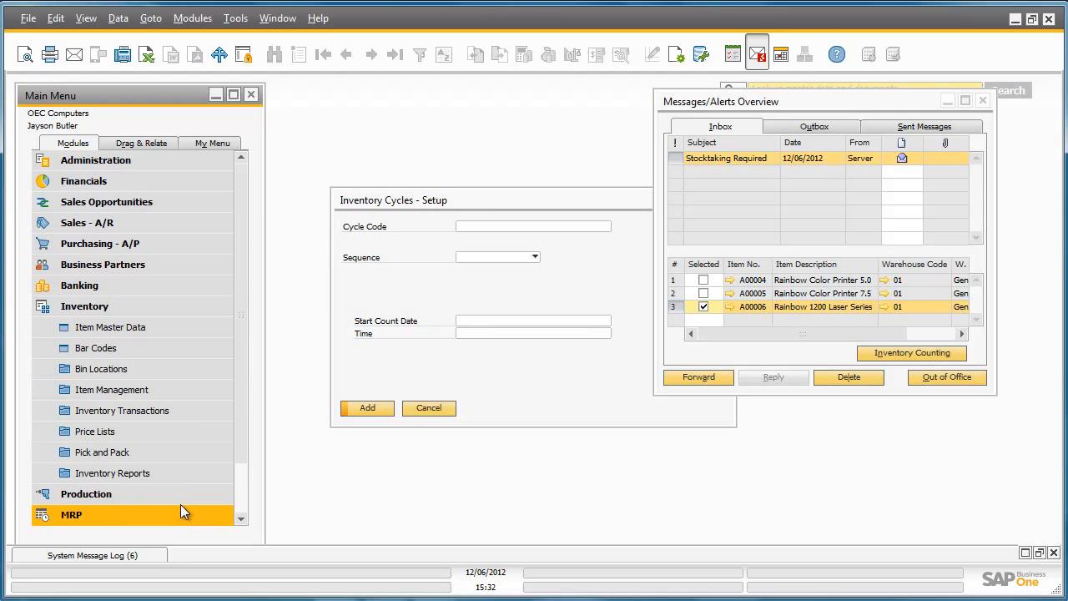
{"action": "left_click", "coordinate": [188, 409]}
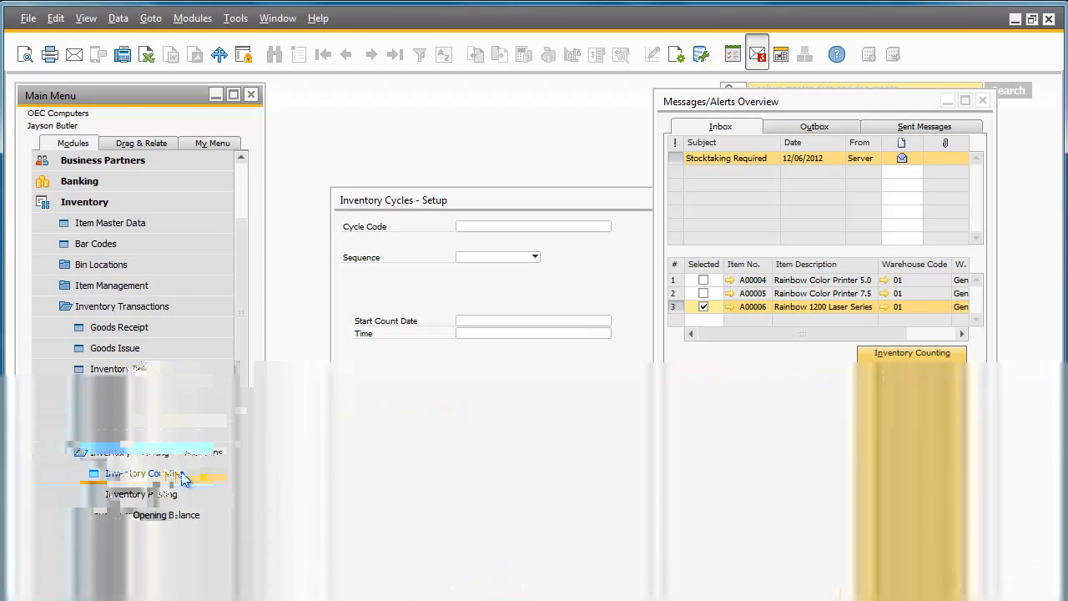
{"action": "left_click", "coordinate": [182, 474]}
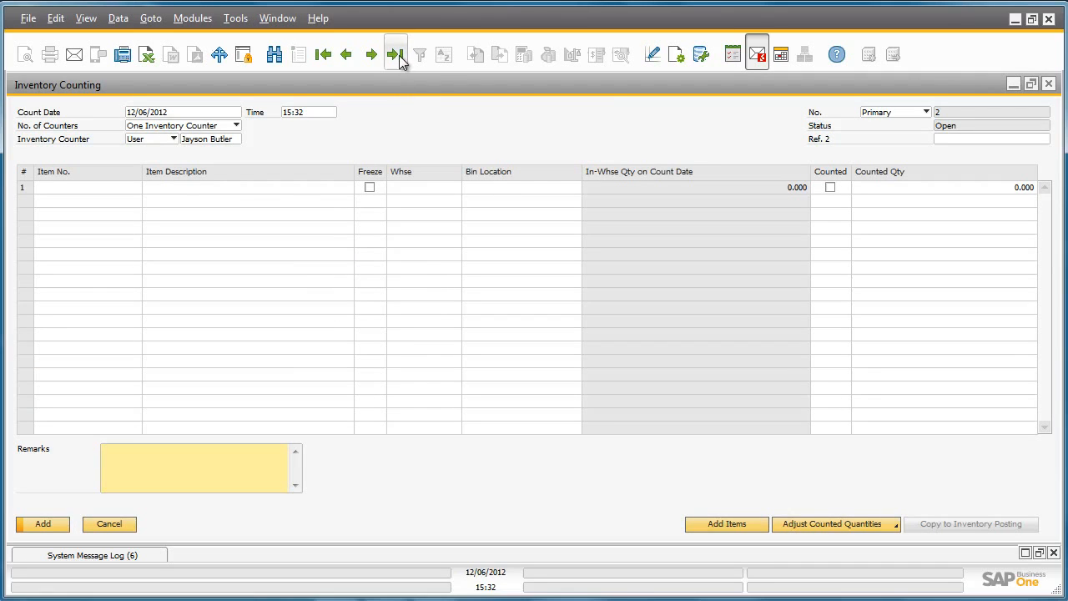
In the last inventory counting document, enter 69 for Counter 1 and 68 for Counter 2 on item A00006 and update it.
{"action": "left_click", "coordinate": [396, 54]}
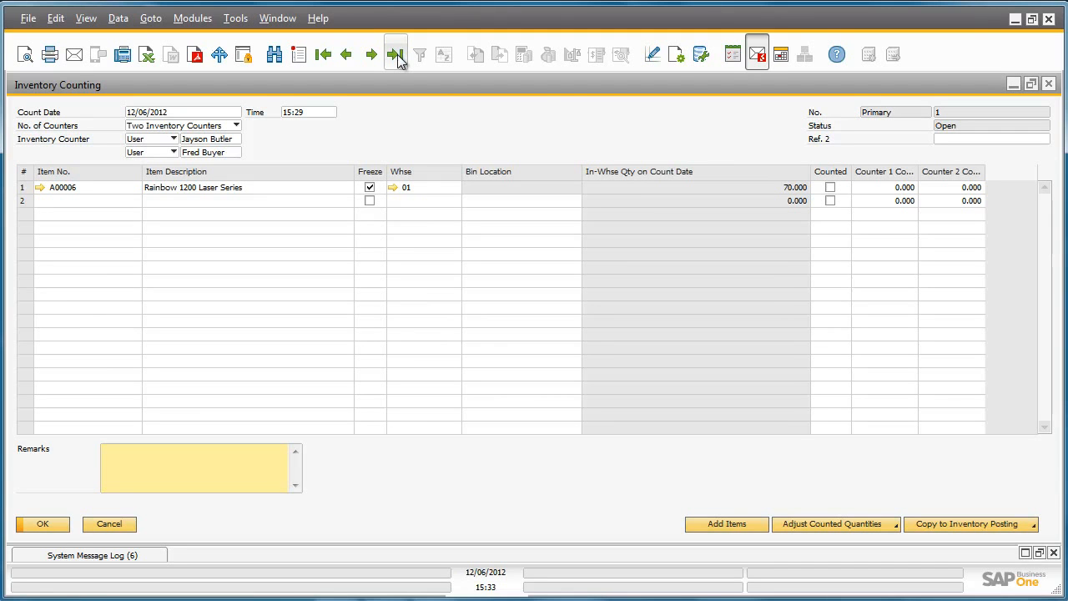
{"action": "left_click", "coordinate": [877, 185]}
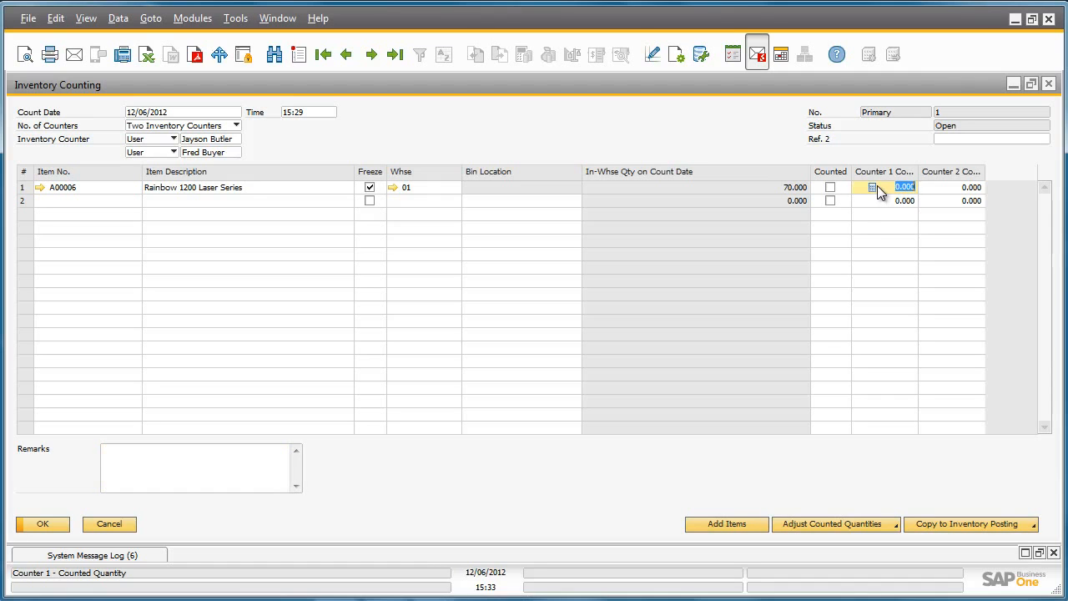
{"action": "type", "text": "69"}
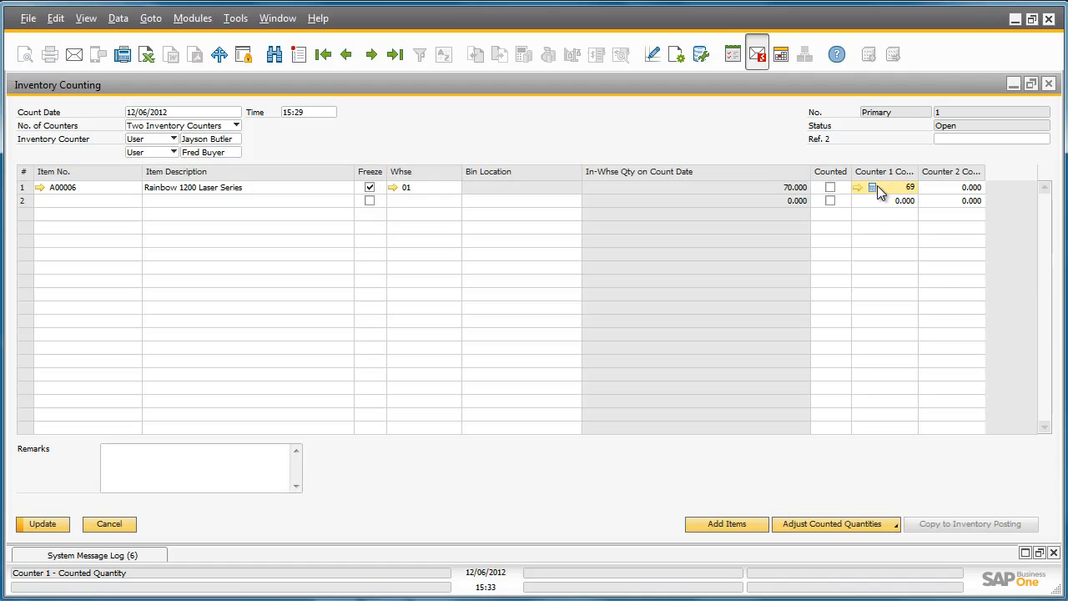
{"action": "key", "text": "Tab"}
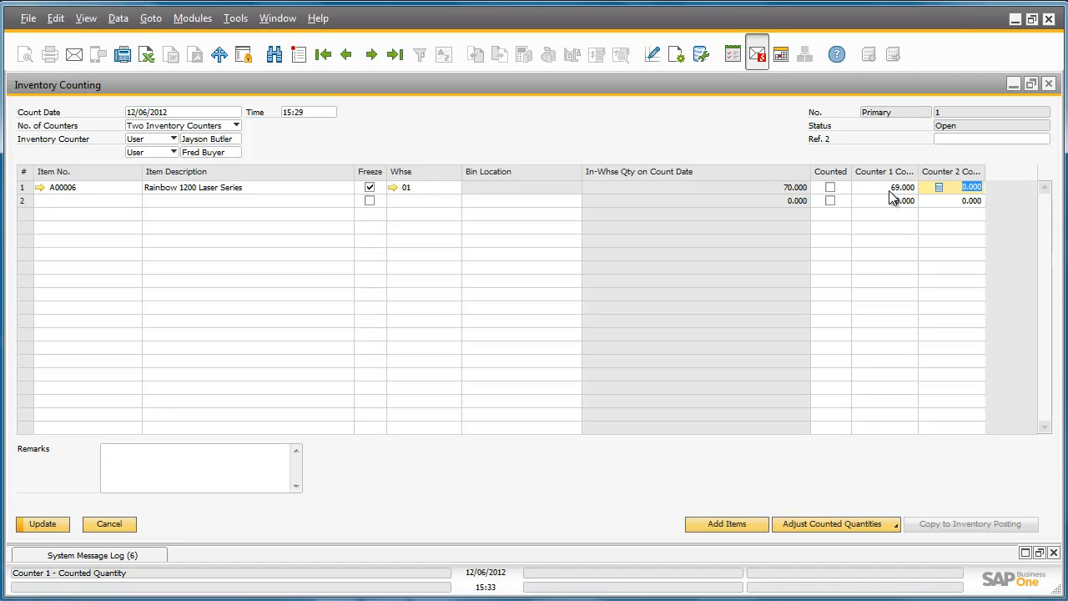
{"action": "type", "text": "68"}
{"action": "key", "text": "Tab"}
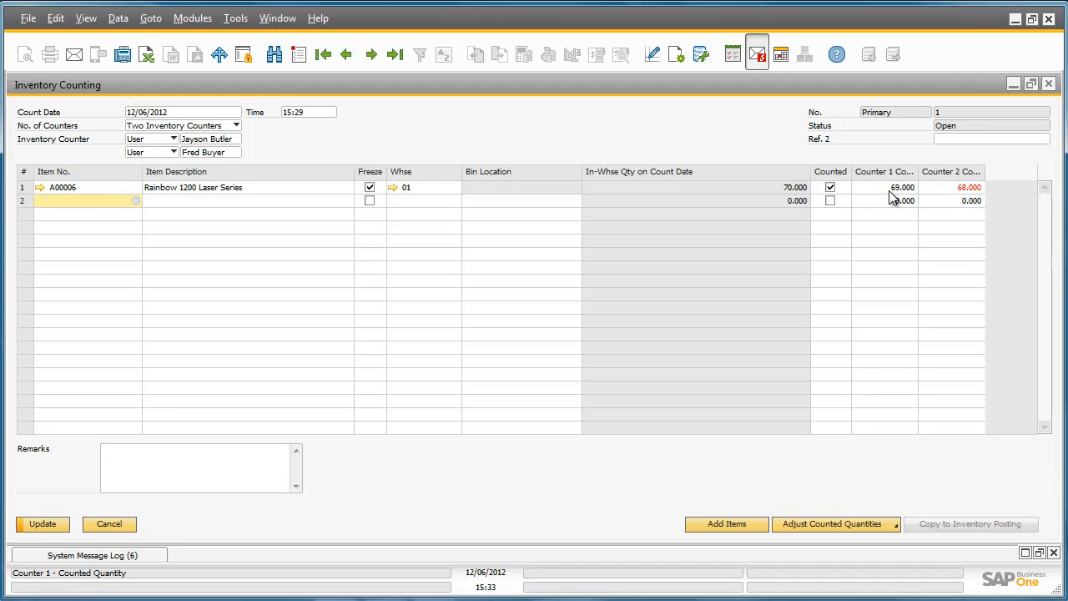
{"action": "left_click", "coordinate": [41, 524]}
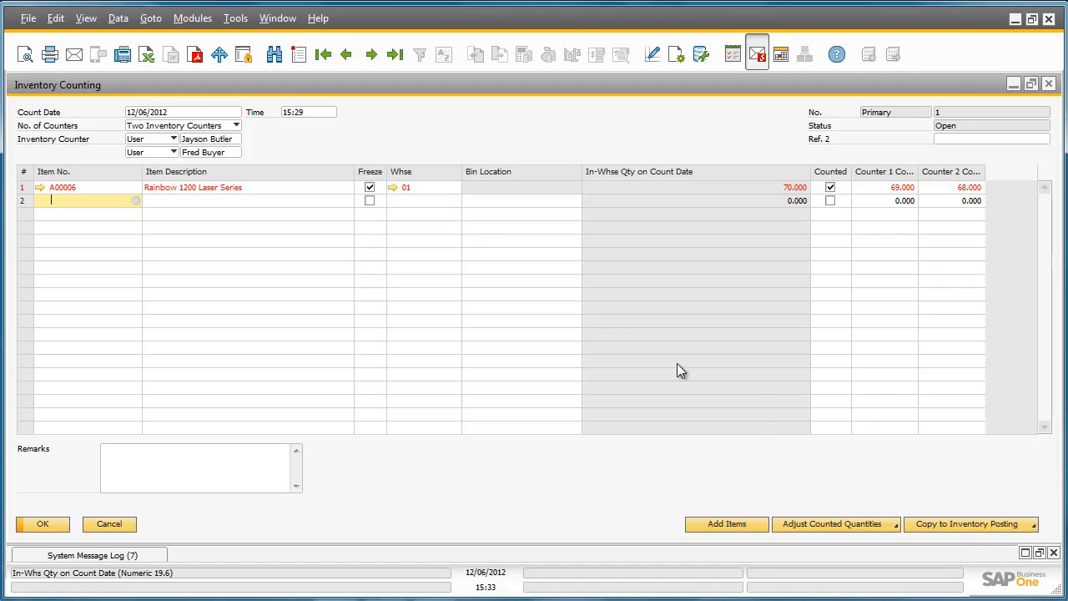
Copy the counting document to an inventory posting based on the Counter 2 count and start adding the posting.
{"action": "left_click", "coordinate": [971, 523]}
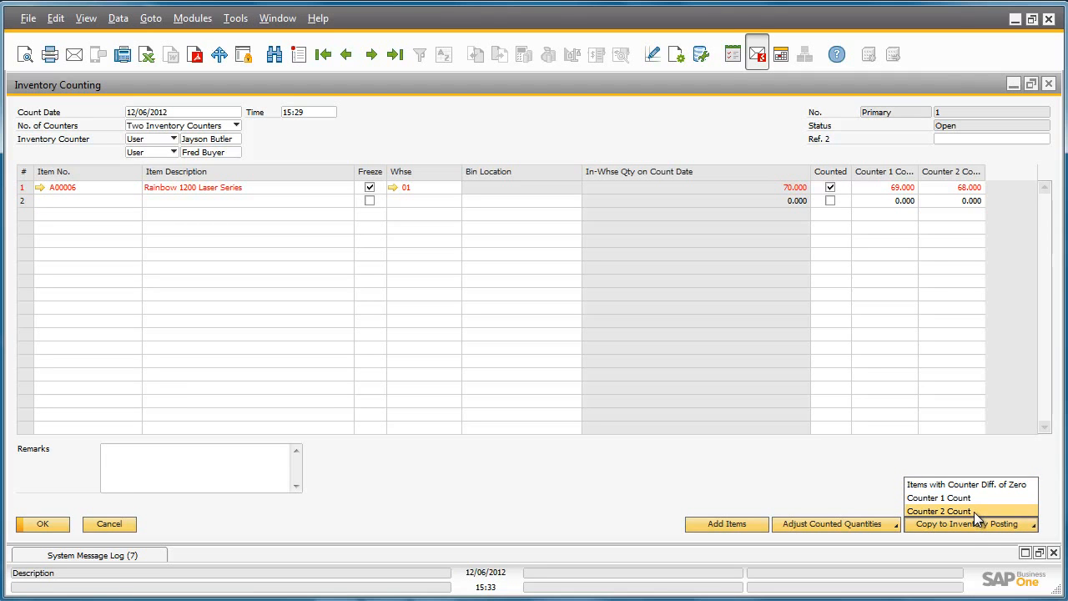
{"action": "left_click", "coordinate": [974, 511]}
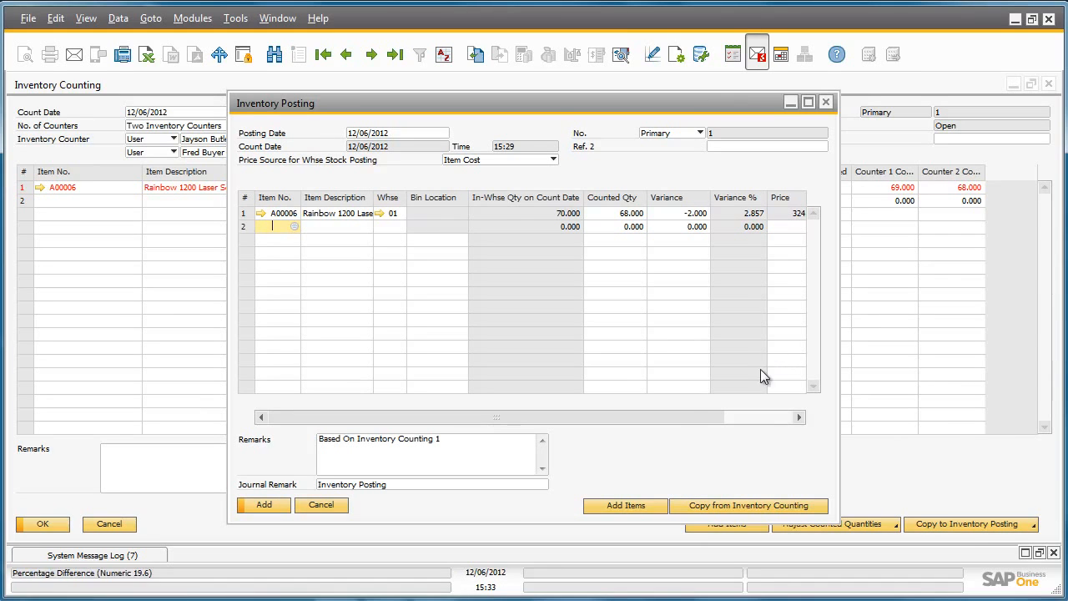
{"action": "left_click", "coordinate": [269, 506]}
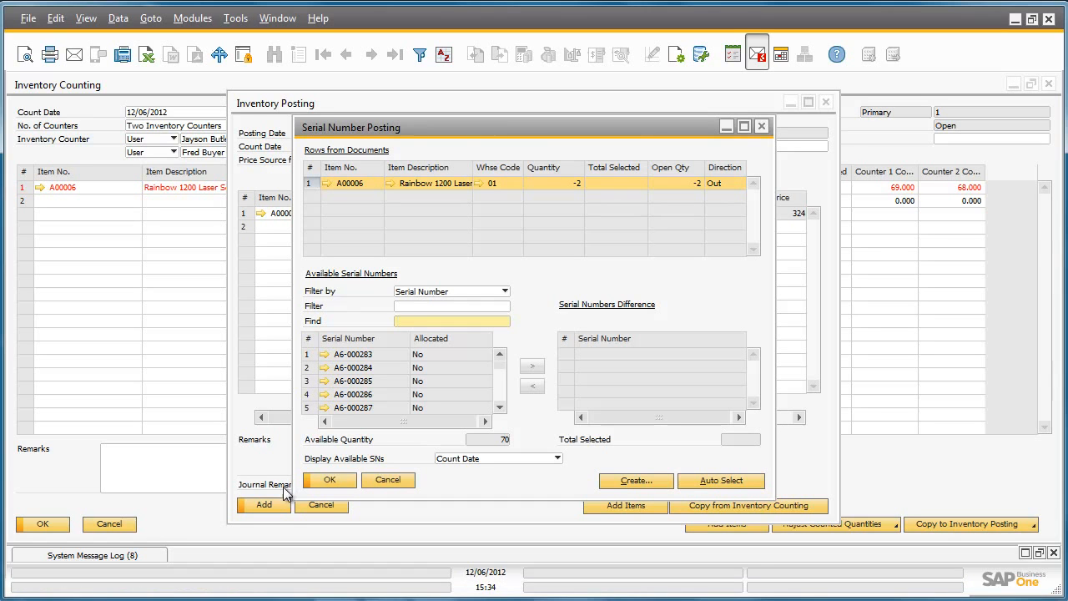
Assign serial numbers A6-000284 and A6-000285 to the outgoing difference for item A00006 and update the selection.
{"action": "left_click", "coordinate": [310, 367]}
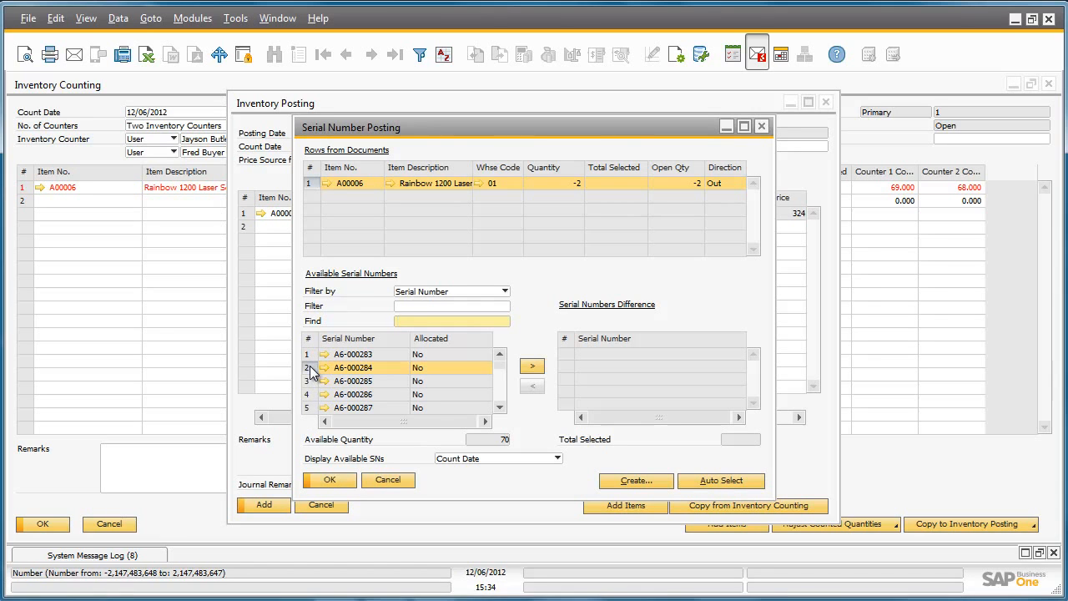
{"action": "left_click", "coordinate": [534, 366]}
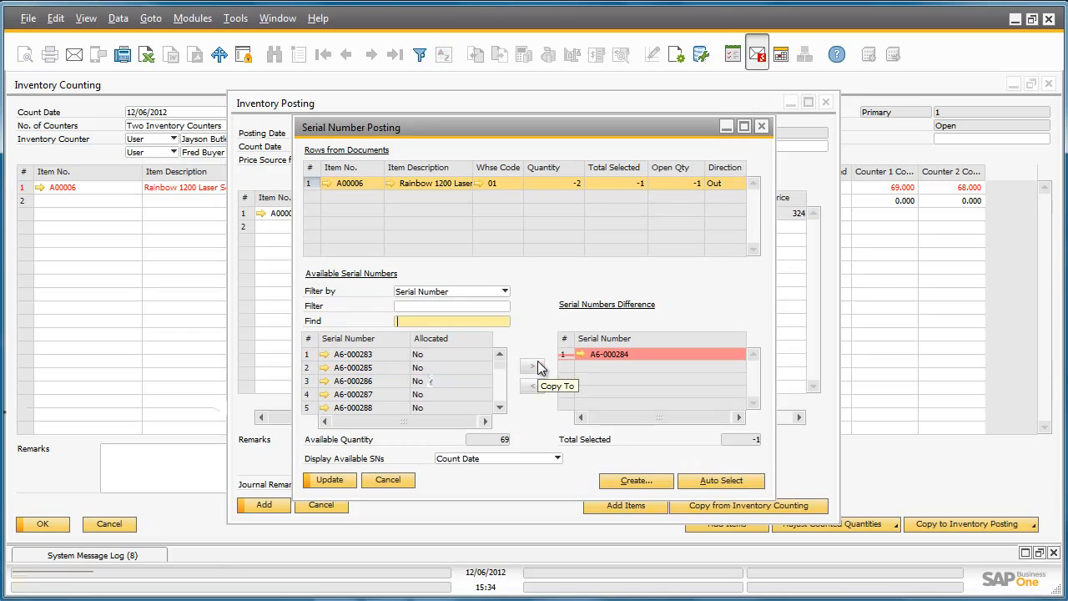
{"action": "left_click", "coordinate": [305, 369]}
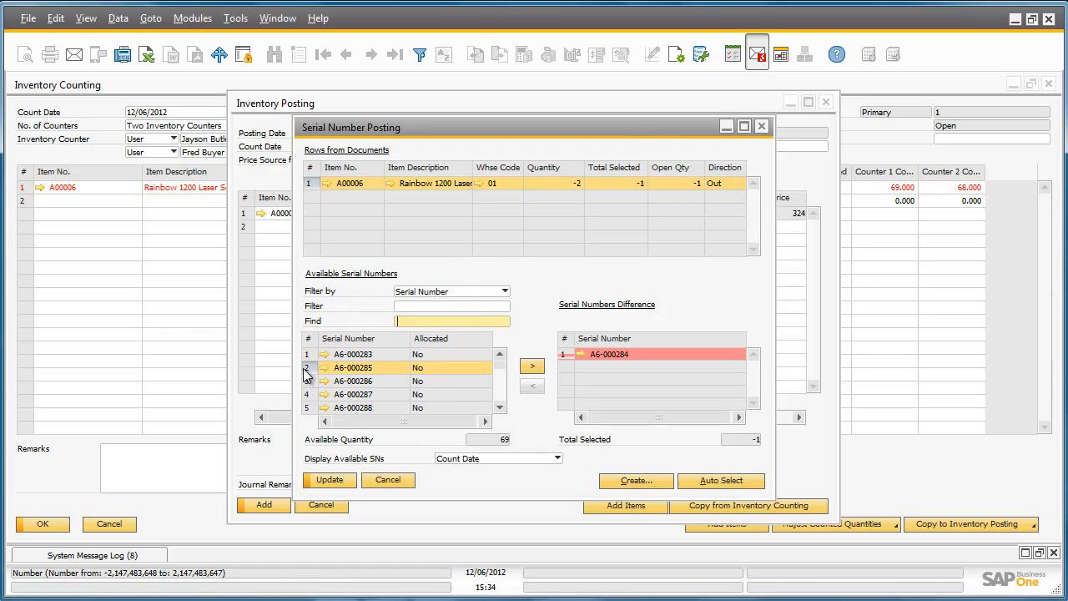
{"action": "left_click", "coordinate": [532, 366]}
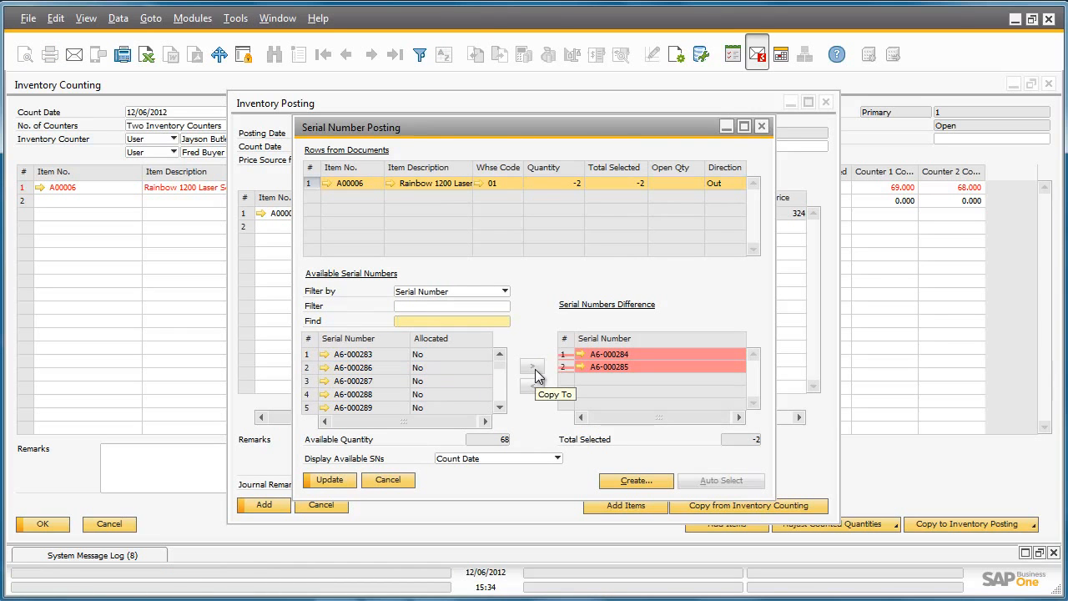
{"action": "left_click", "coordinate": [340, 480]}
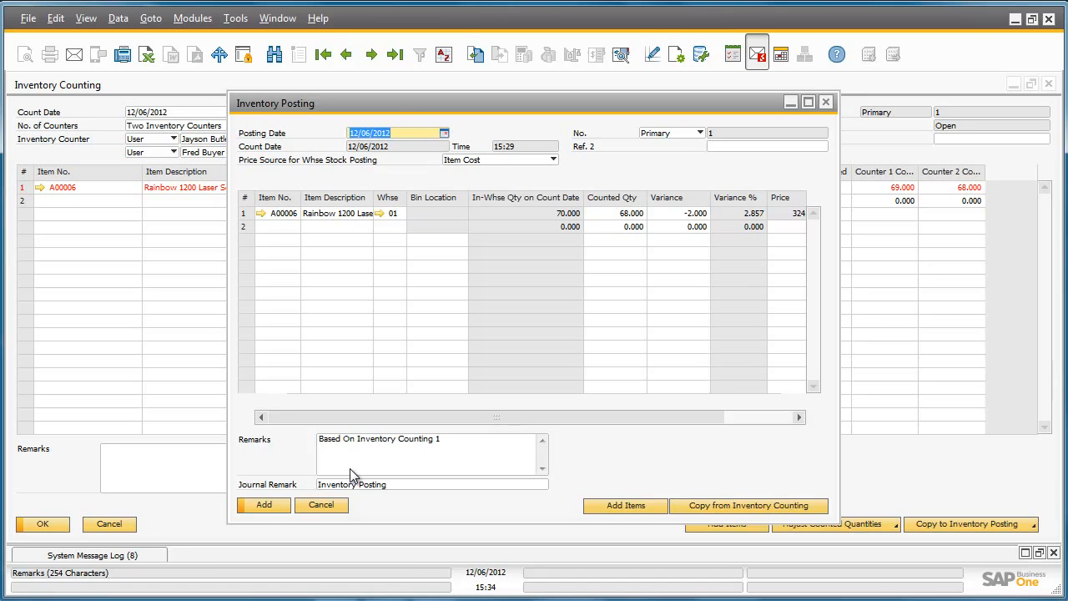
Add the inventory posting as final, and close the posting and counting documents.
{"action": "left_click", "coordinate": [281, 506]}
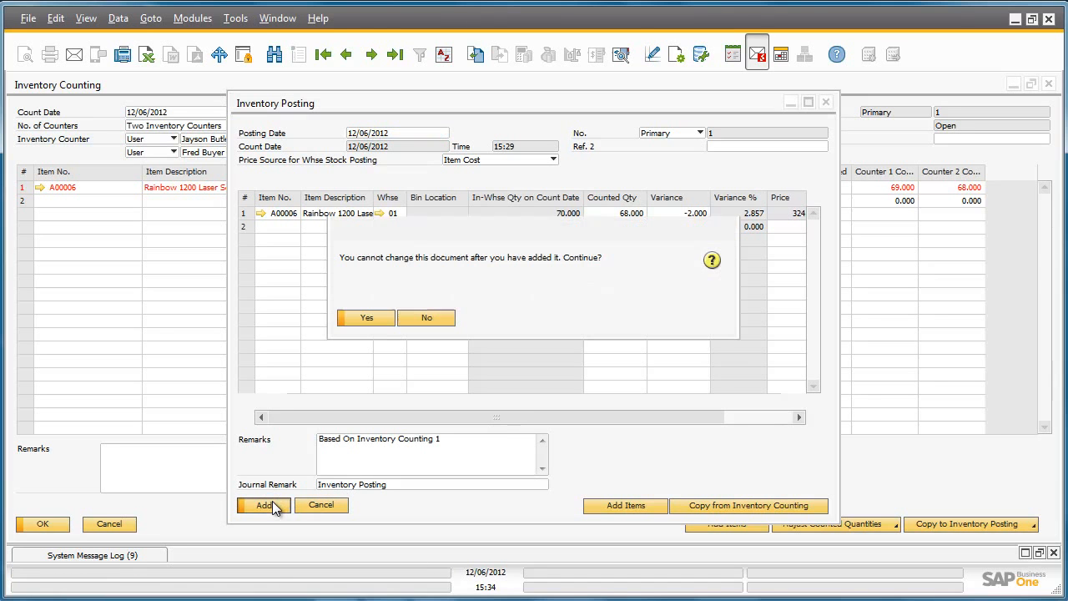
{"action": "left_click", "coordinate": [381, 318]}
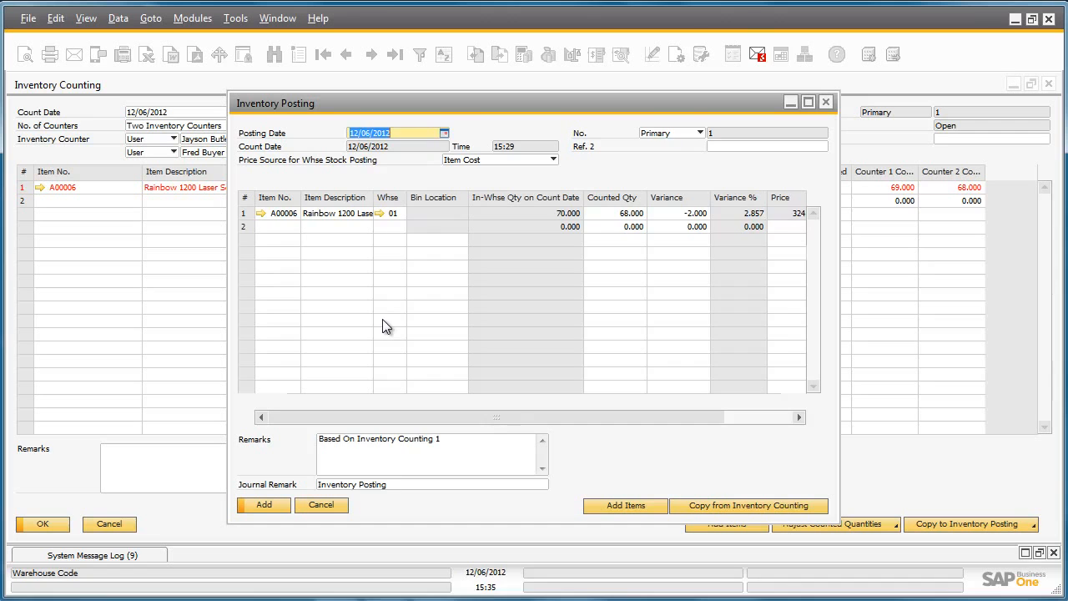
{"action": "left_click", "coordinate": [825, 102]}
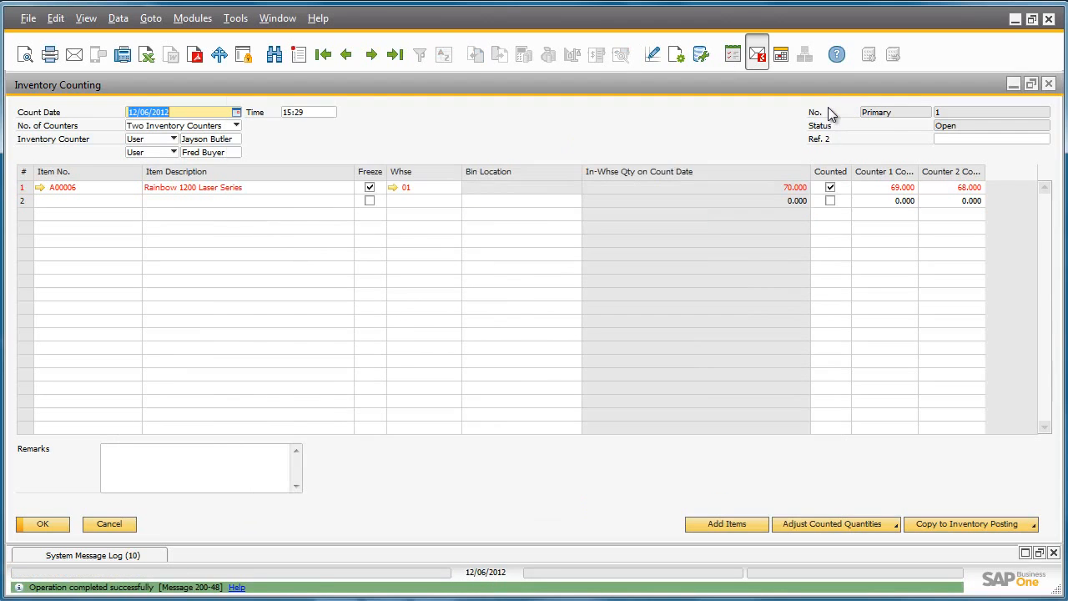
{"action": "left_click", "coordinate": [1048, 84]}
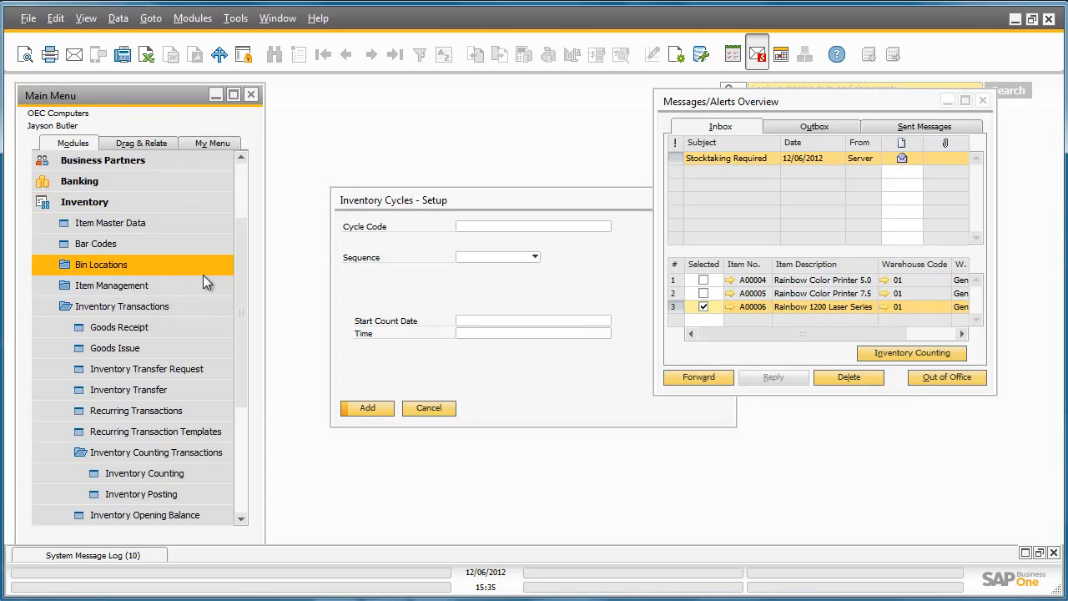
Run the Inventory Counting Transactions Report for all items and warehouses with the default criteria, and maximize the result.
{"action": "left_click", "coordinate": [203, 302]}
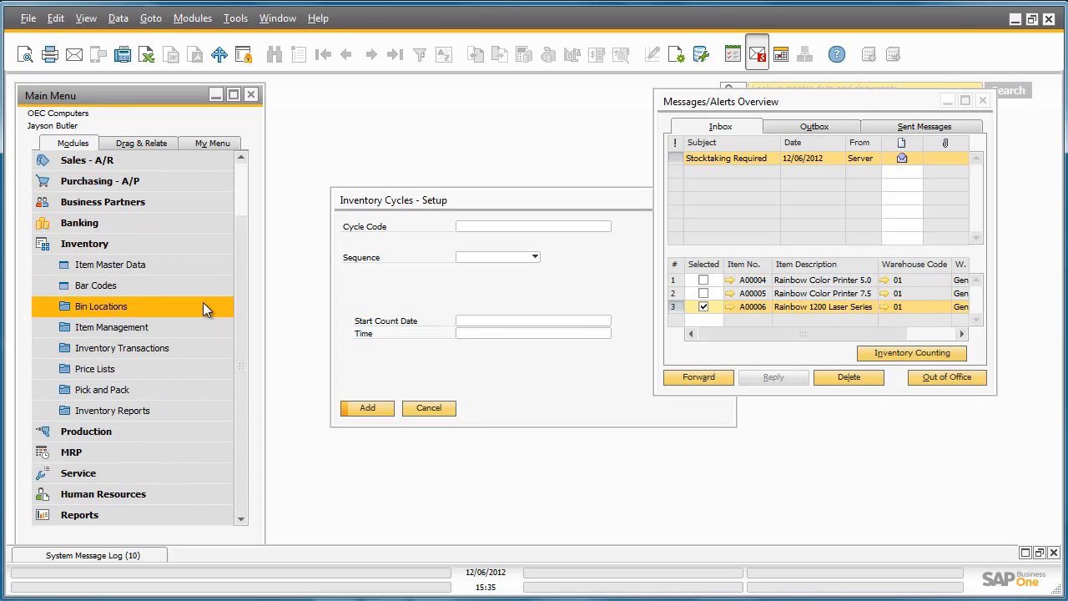
{"action": "left_click", "coordinate": [181, 409]}
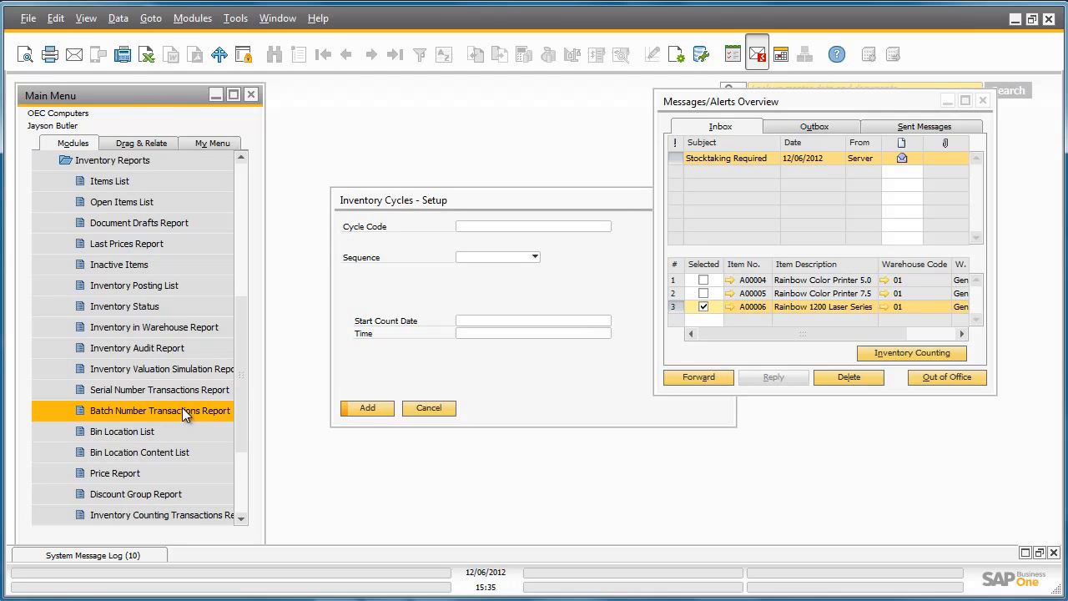
{"action": "scroll", "coordinate": [206, 414], "scroll_direction": "down", "scroll_amount": 2}
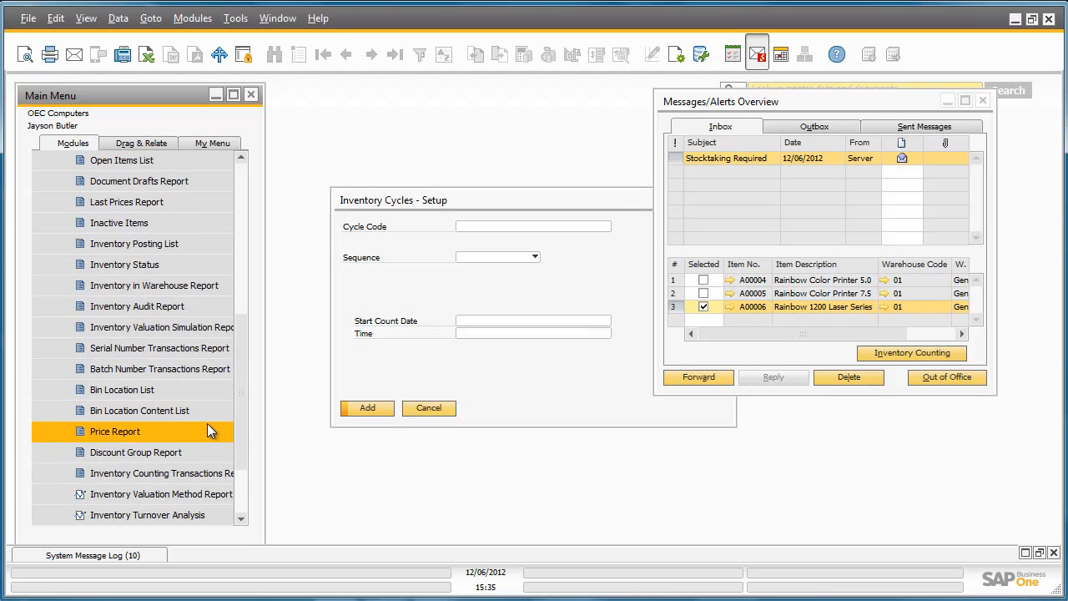
{"action": "left_click", "coordinate": [215, 470]}
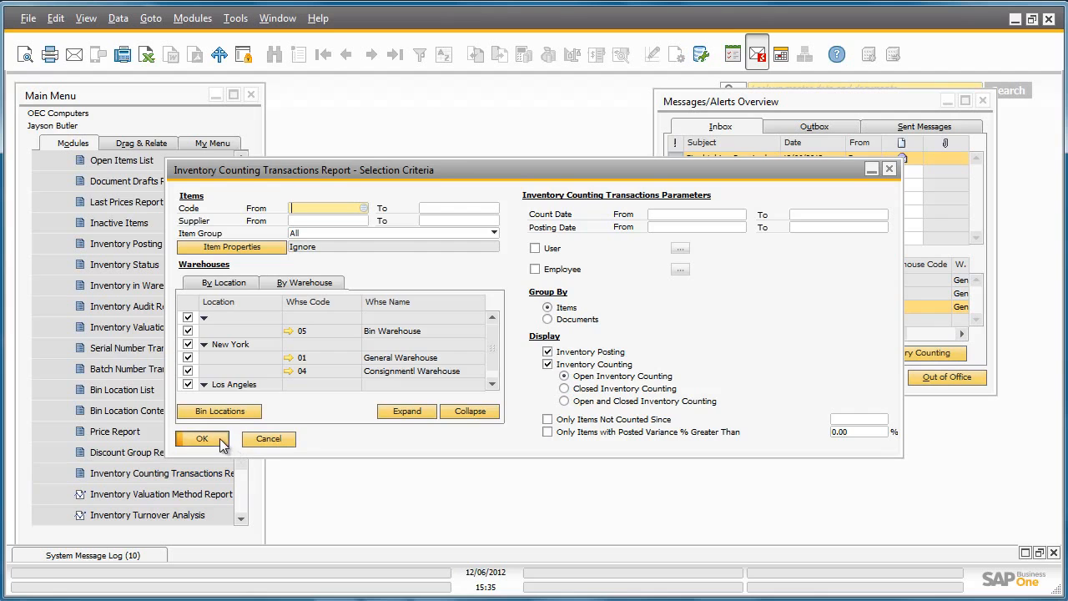
{"action": "left_click", "coordinate": [222, 442]}
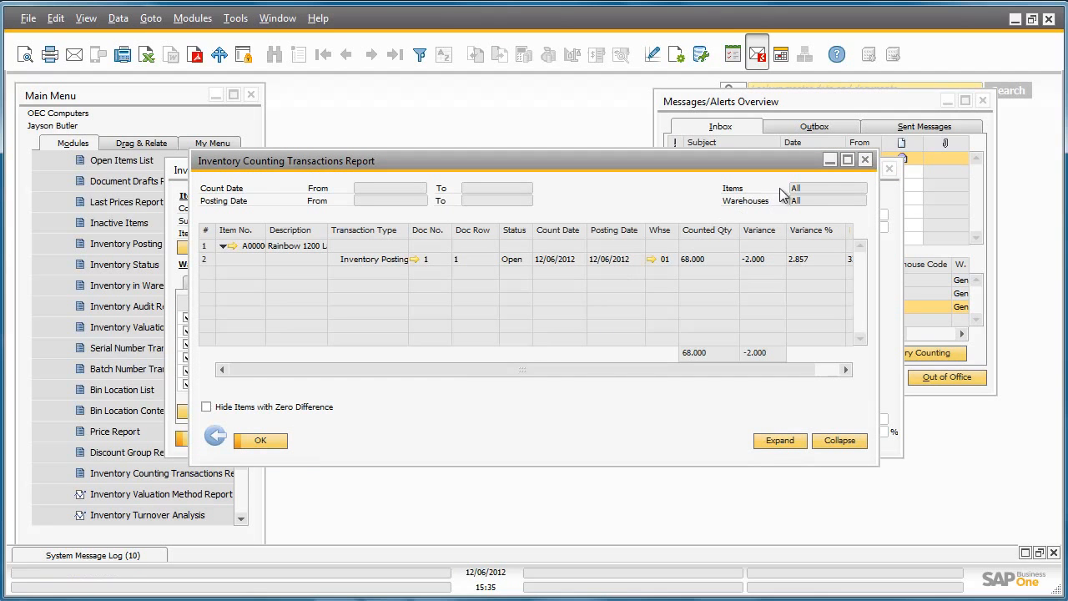
{"action": "left_click", "coordinate": [850, 160]}
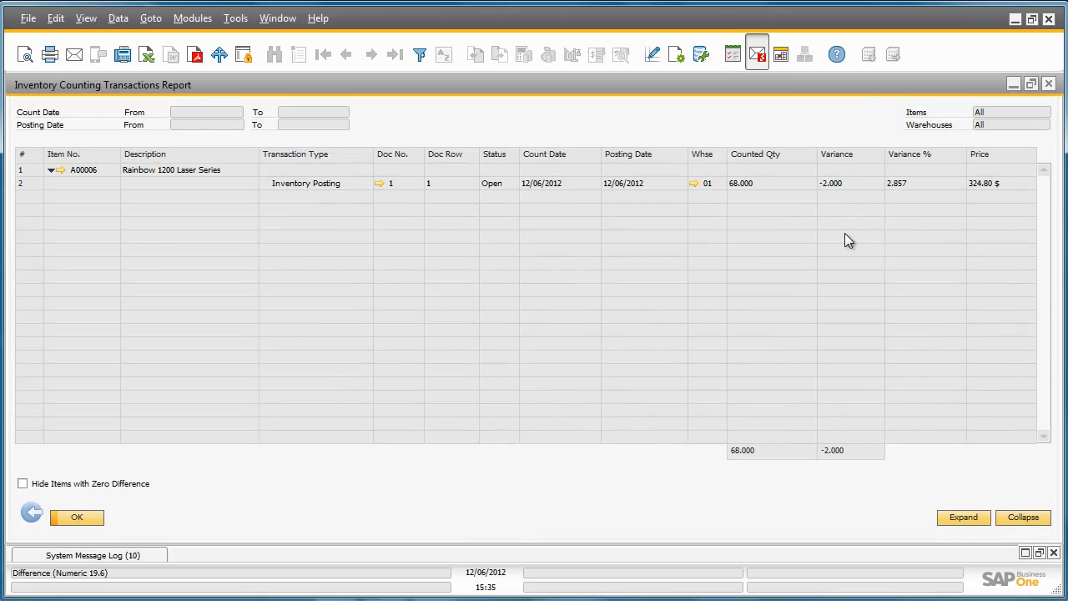